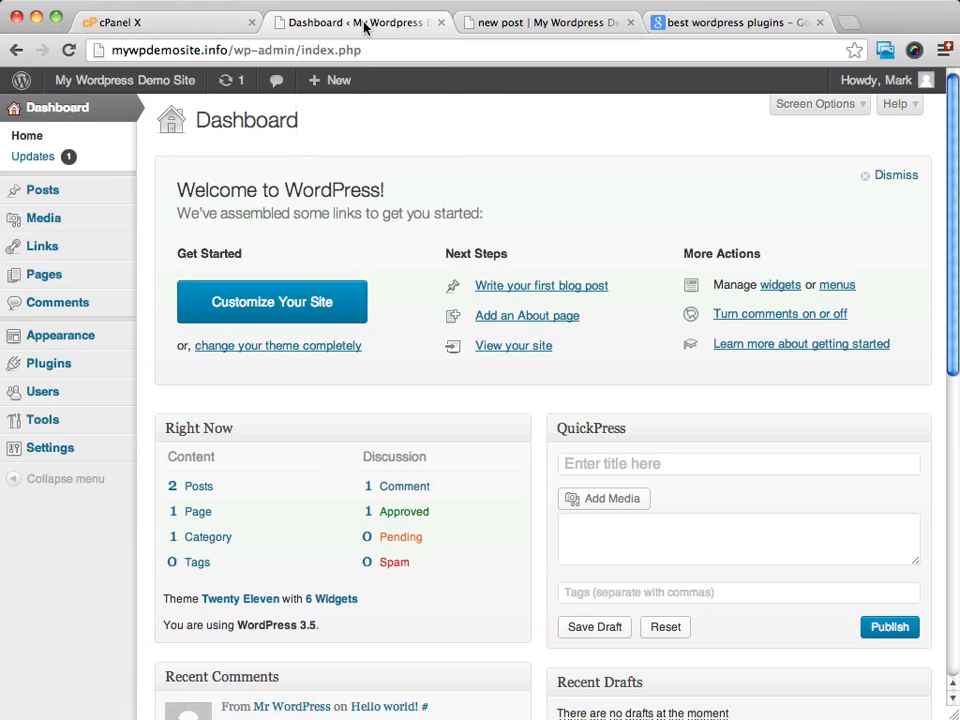
# Look over the Google results for best wordpress plugins and open the article Top 10 WordPress Plugins for 2012.
pyautogui.click(736, 24)
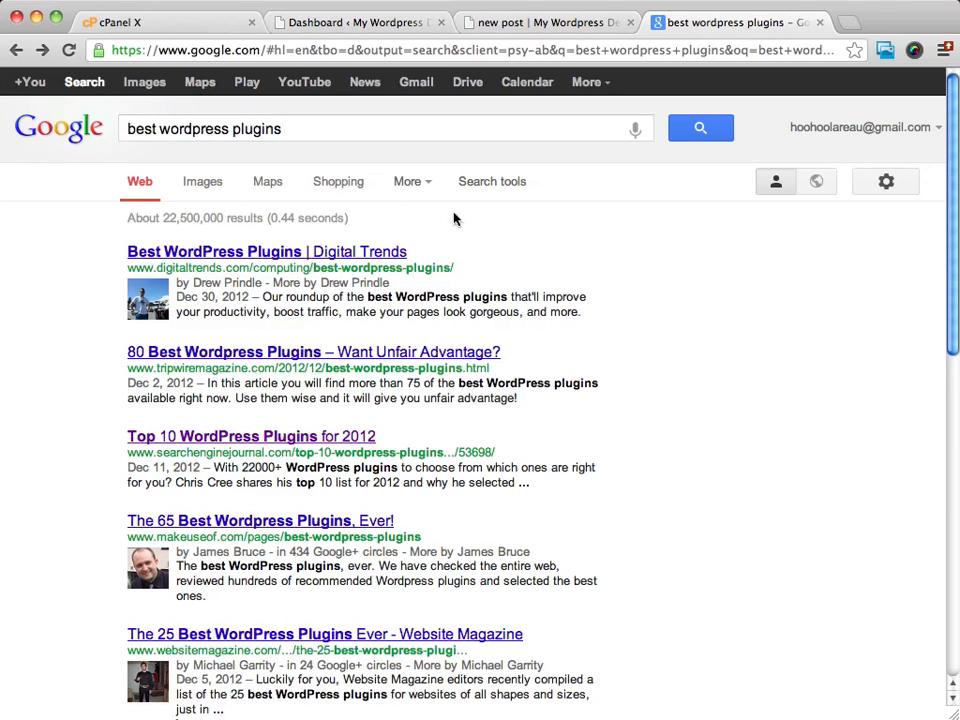
pyautogui.scroll(-5, 633, 428)
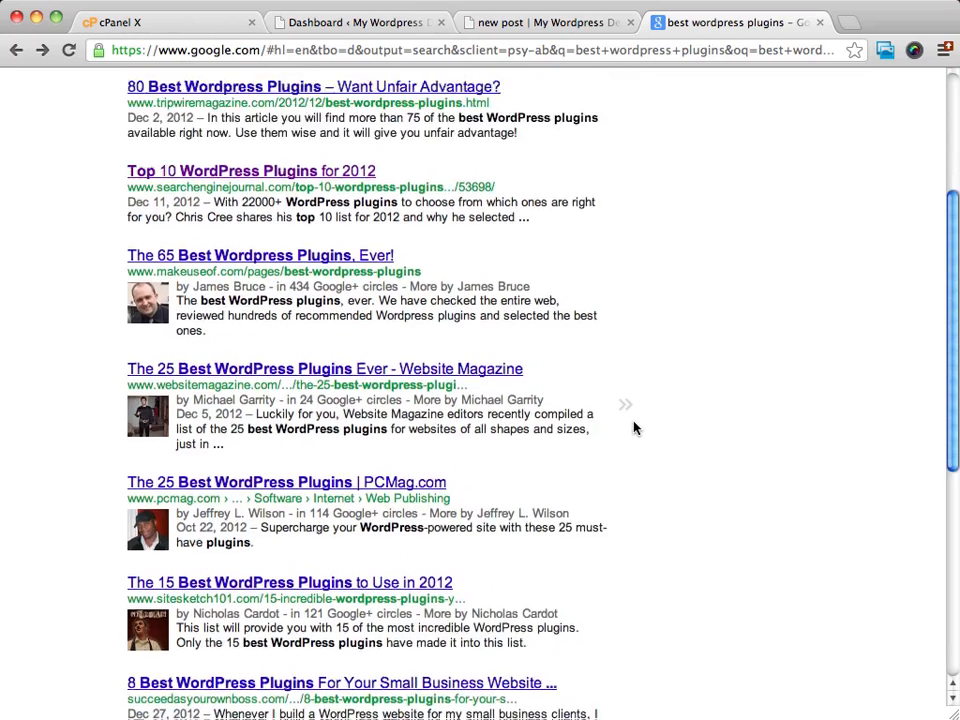
pyautogui.scroll(5, 633, 428)
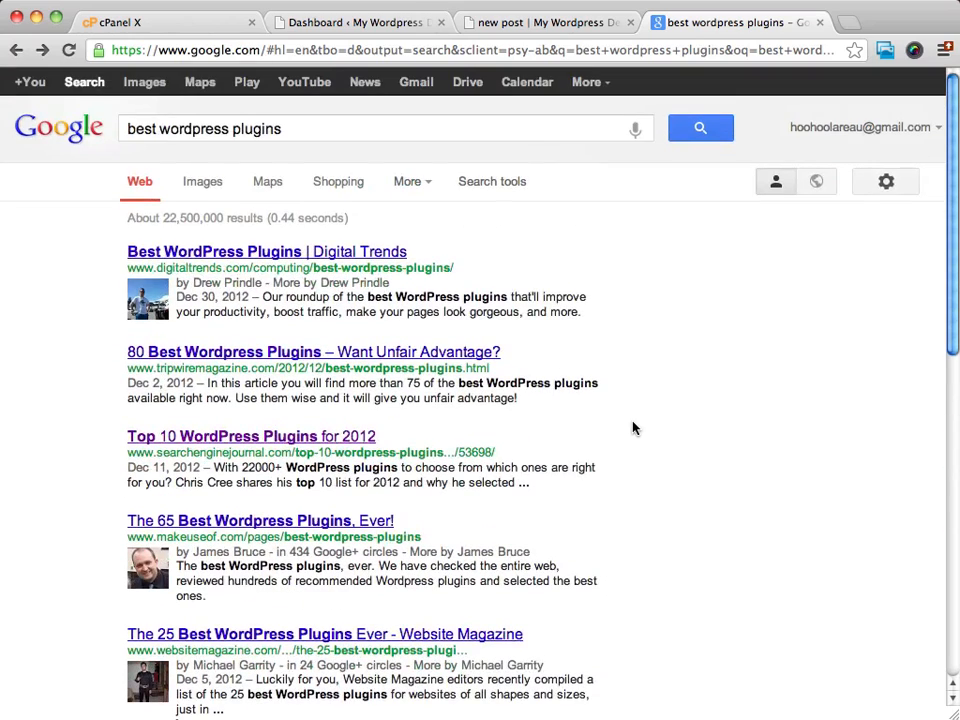
pyautogui.click(255, 443)
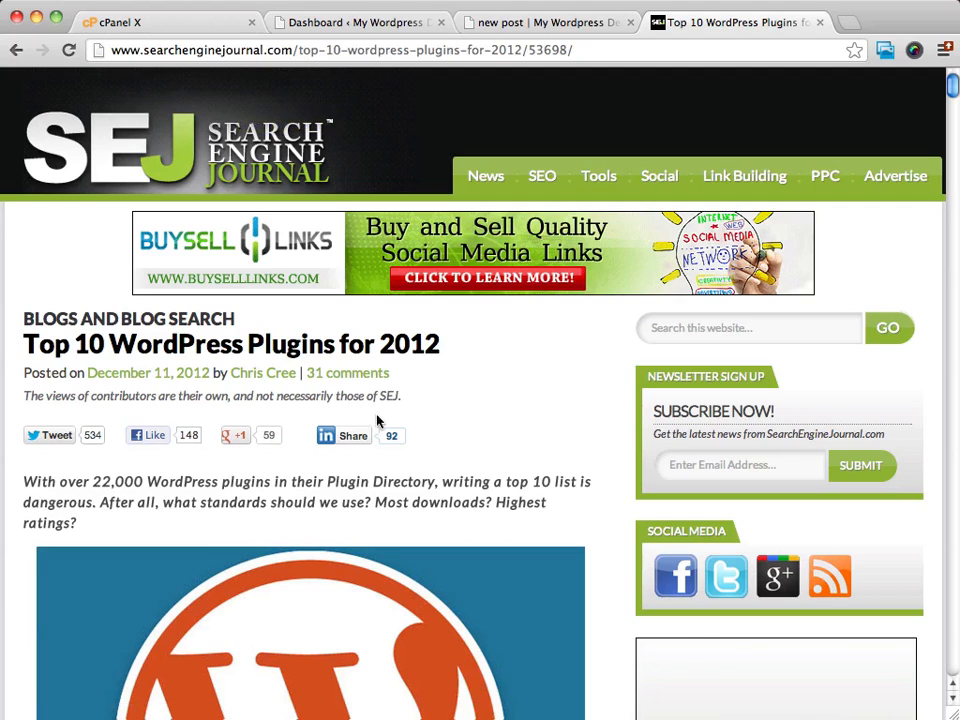
# Read through the Top 10 WordPress Plugins article, examining its introduction and the WordPress SEO section.
pyautogui.scroll(-2, 428, 390)
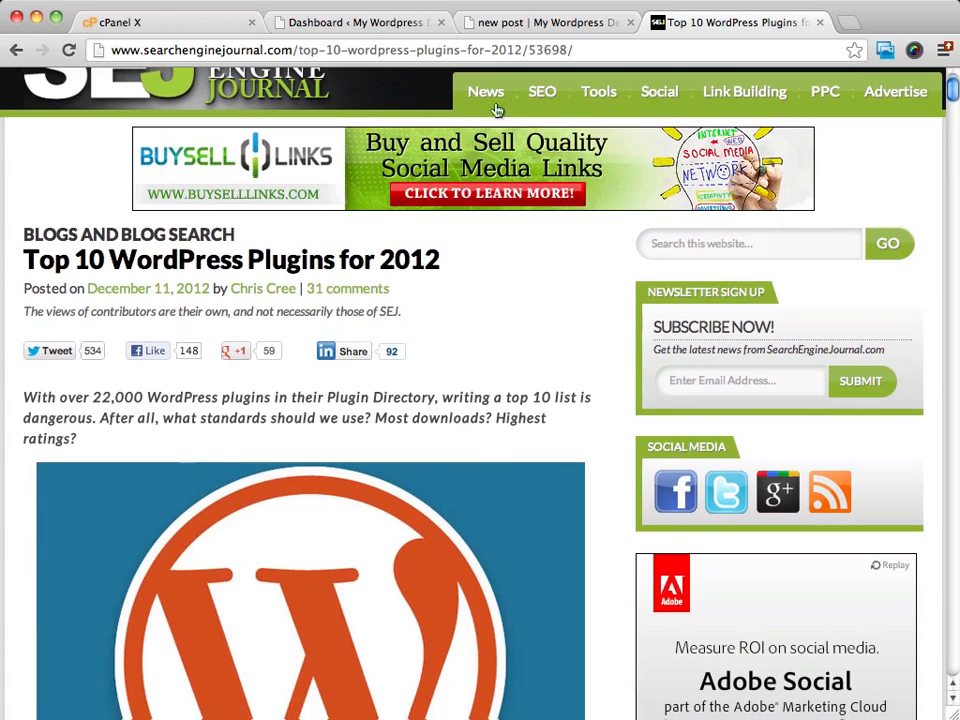
pyautogui.scroll(-10, 497, 236)
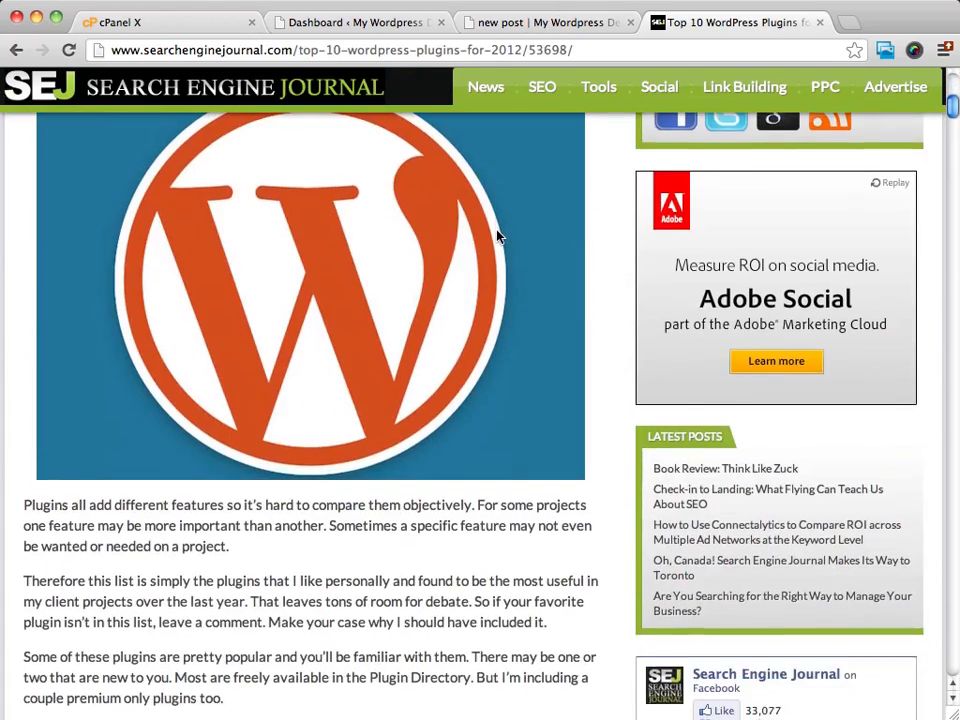
pyautogui.scroll(-10, 261, 214)
pyautogui.scroll(-17, 236, 223)
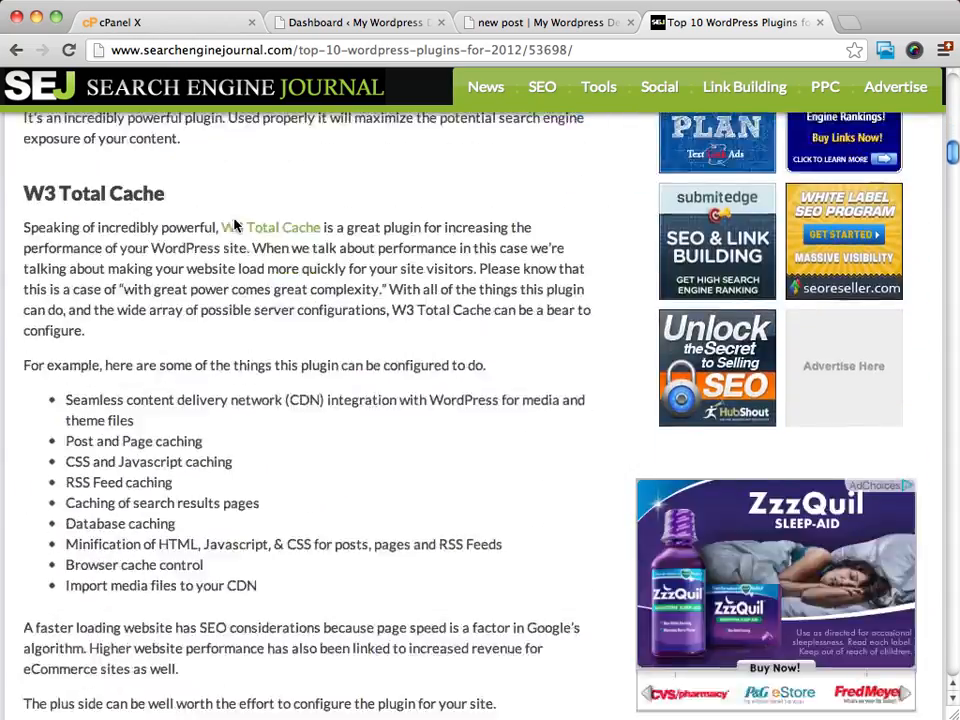
pyautogui.scroll(20, 234, 220)
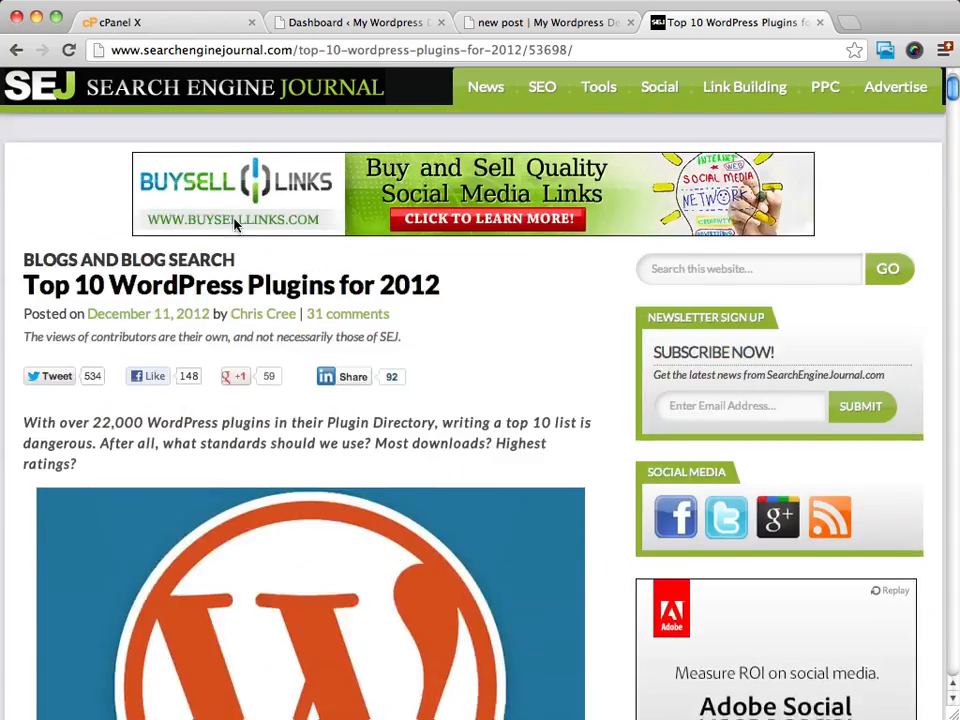
pyautogui.scroll(-14, 534, 343)
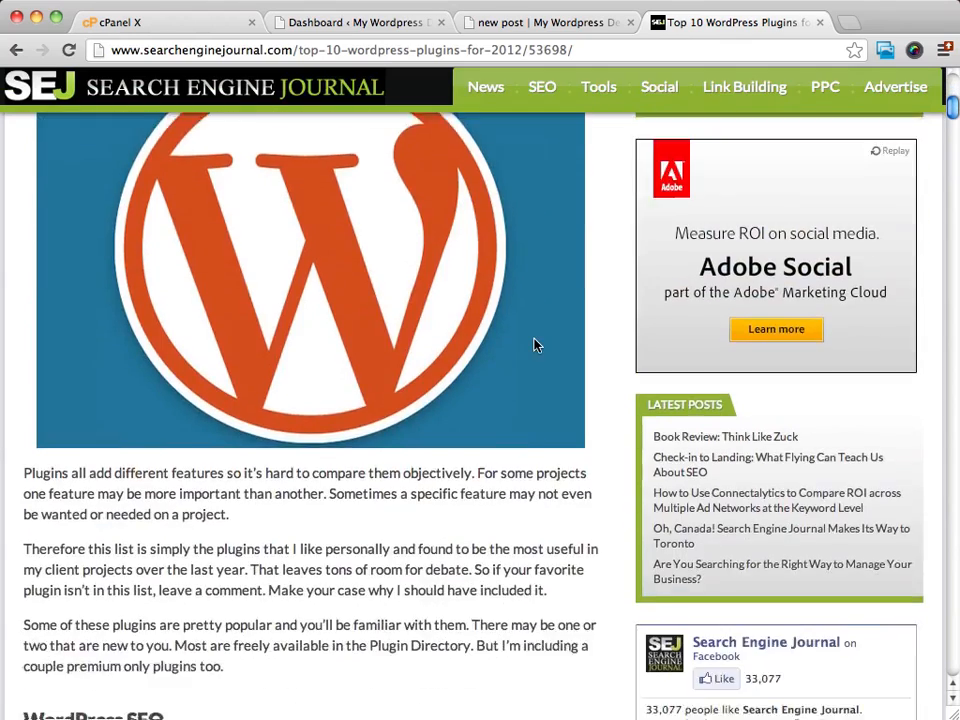
pyautogui.scroll(-1, 533, 344)
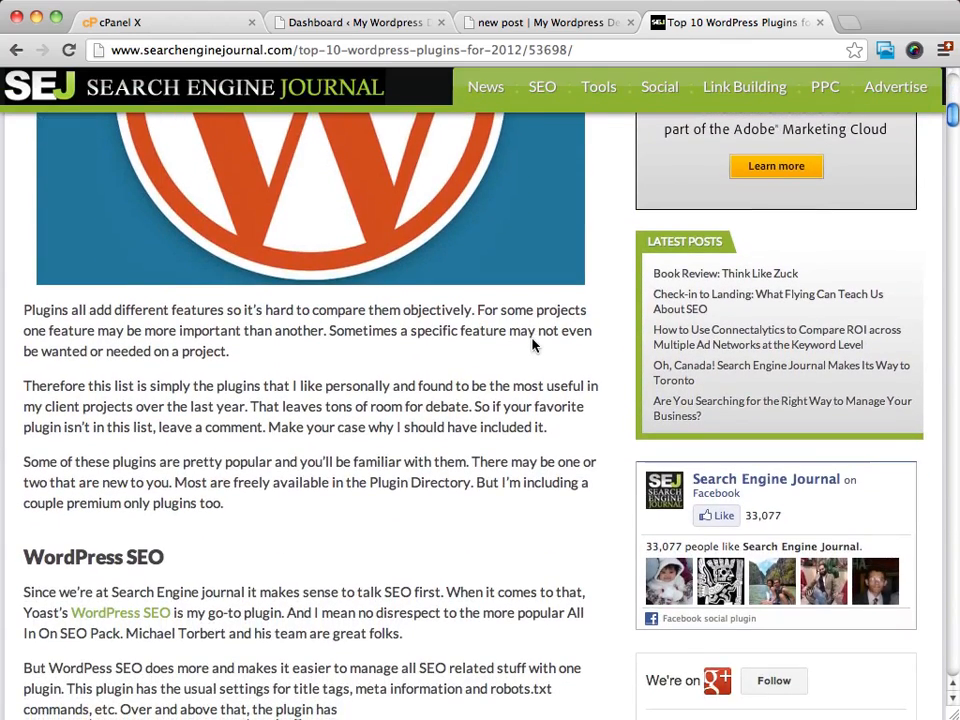
pyautogui.scroll(-2, 533, 344)
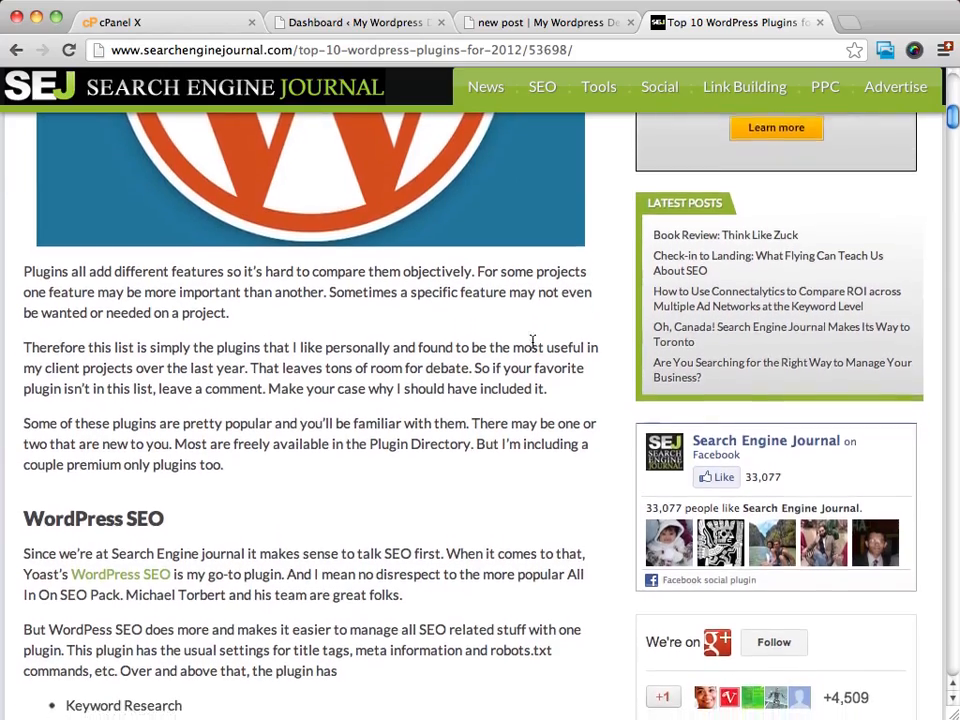
pyautogui.scroll(-1, 533, 343)
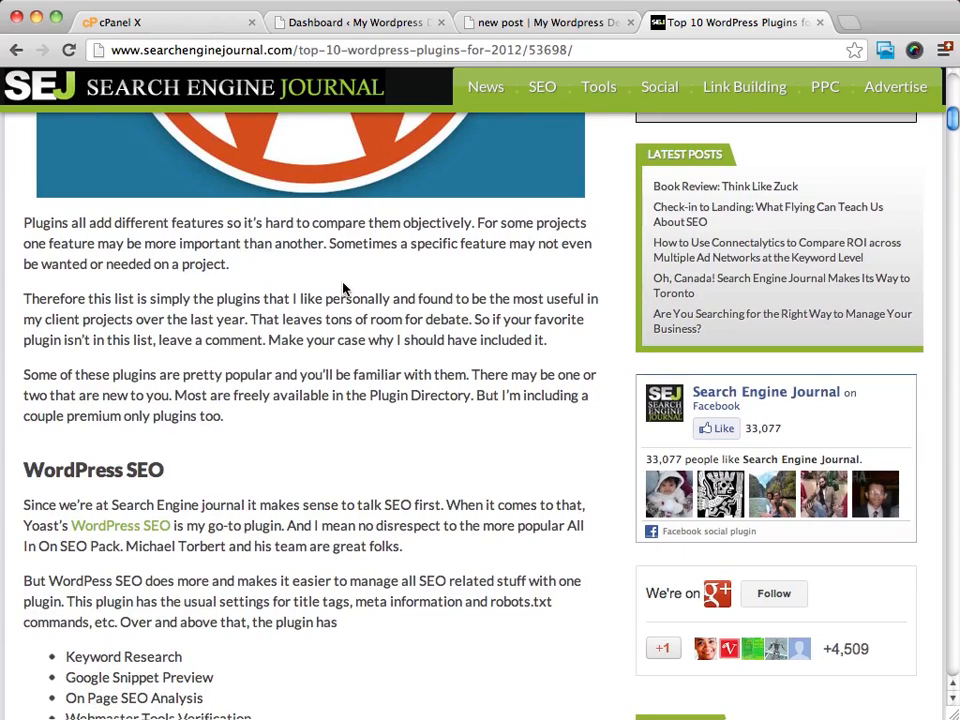
pyautogui.scroll(5, 343, 287)
pyautogui.scroll(-5, 440, 210)
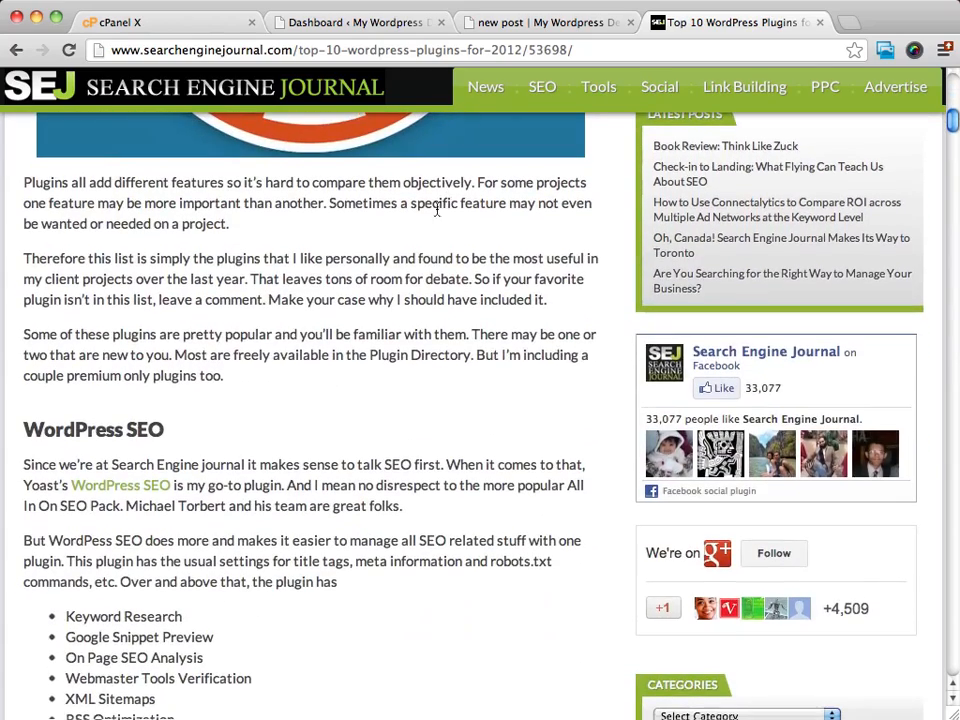
pyautogui.scroll(-4, 158, 523)
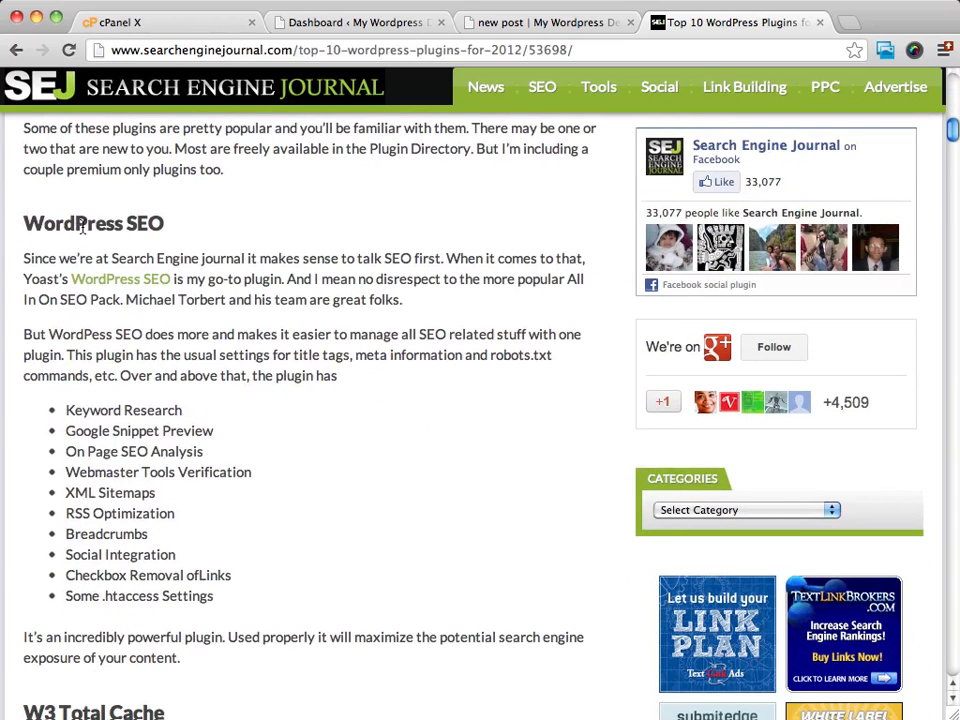
# Return to the WordPress admin and open the popular plugins list for adding a new plugin.
pyautogui.click(332, 21)
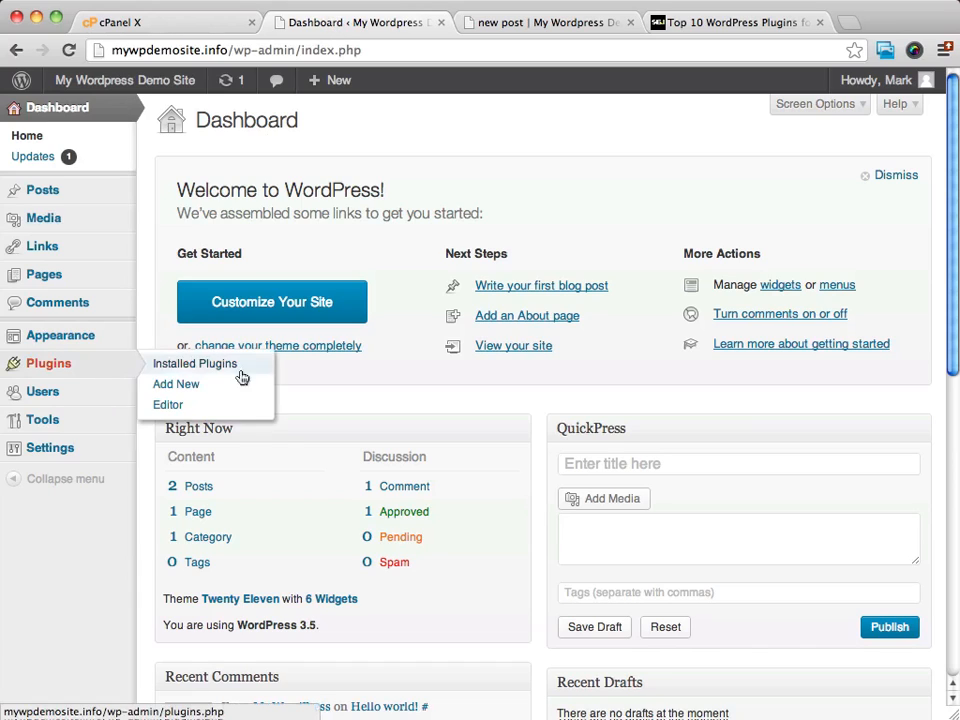
pyautogui.moveTo(55, 372)
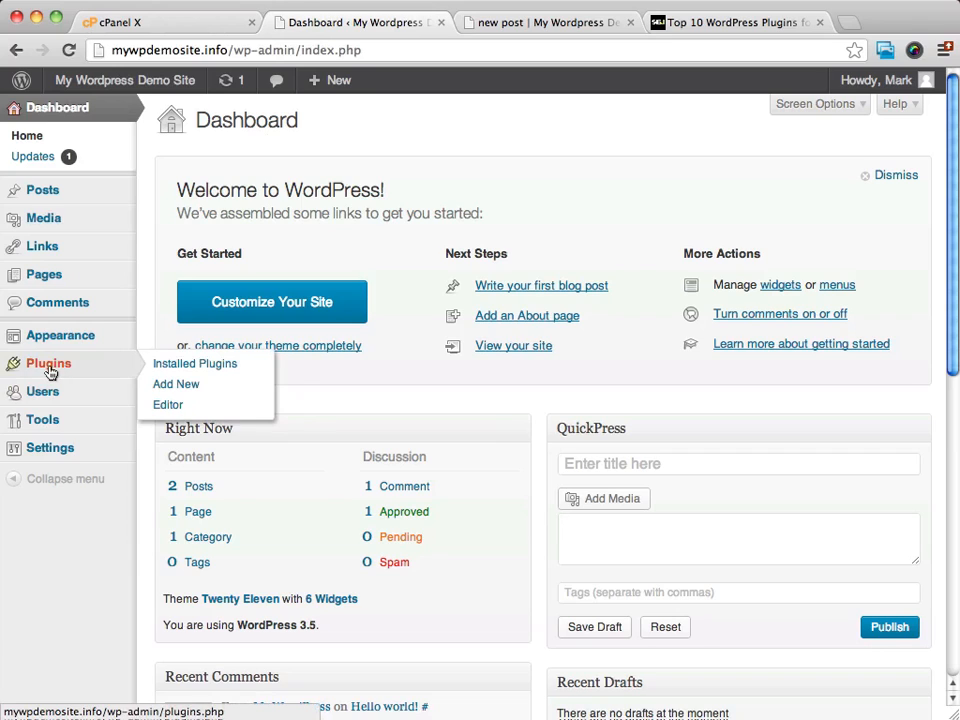
pyautogui.click(48, 371)
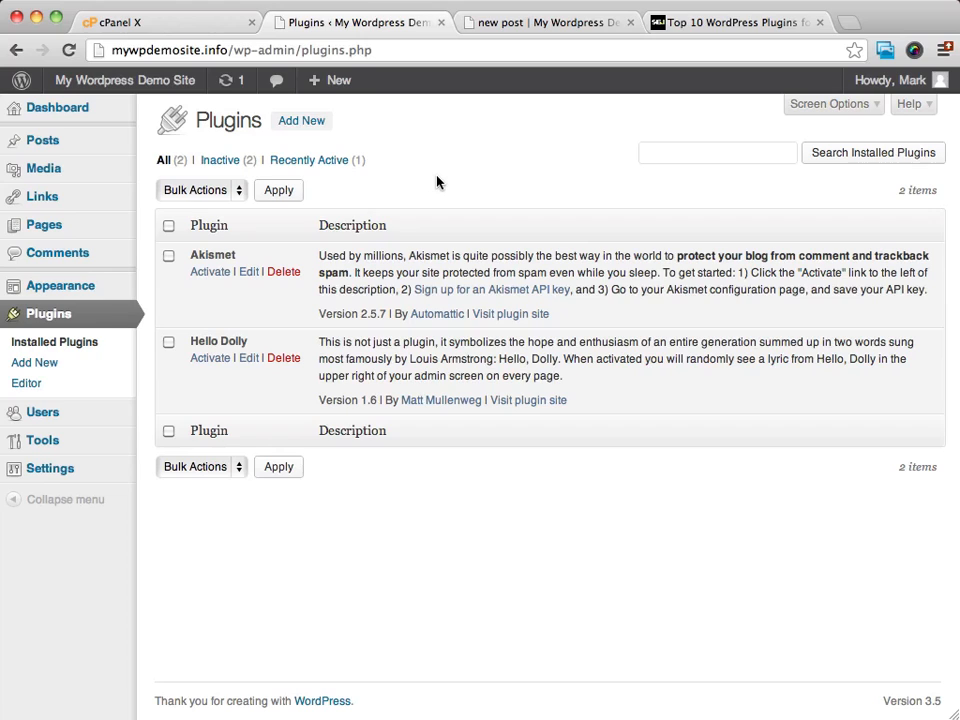
pyautogui.click(310, 122)
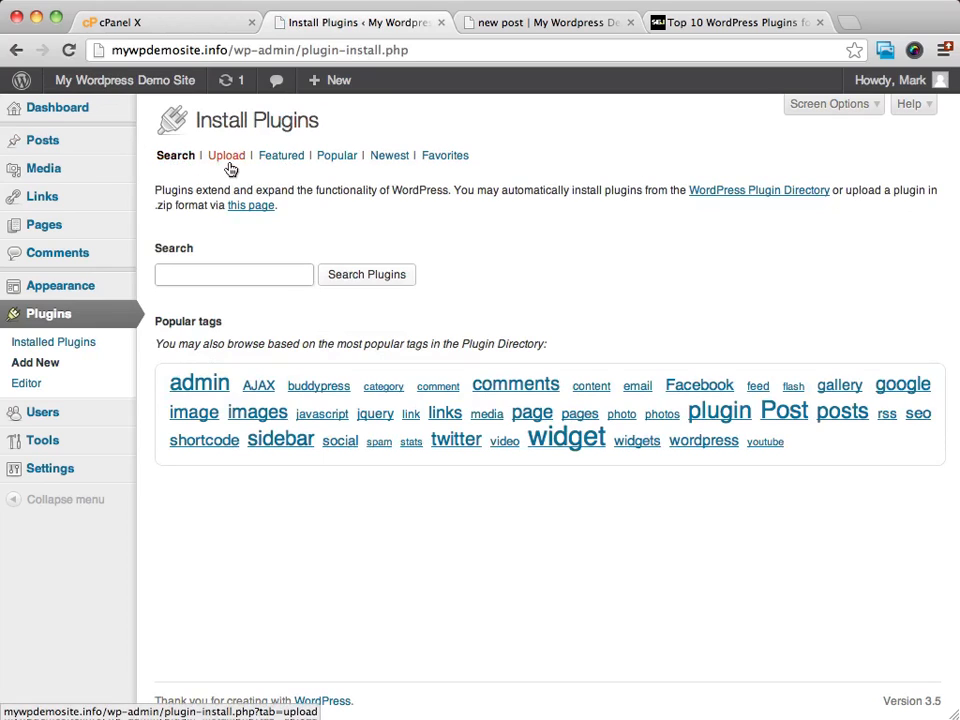
pyautogui.click(340, 160)
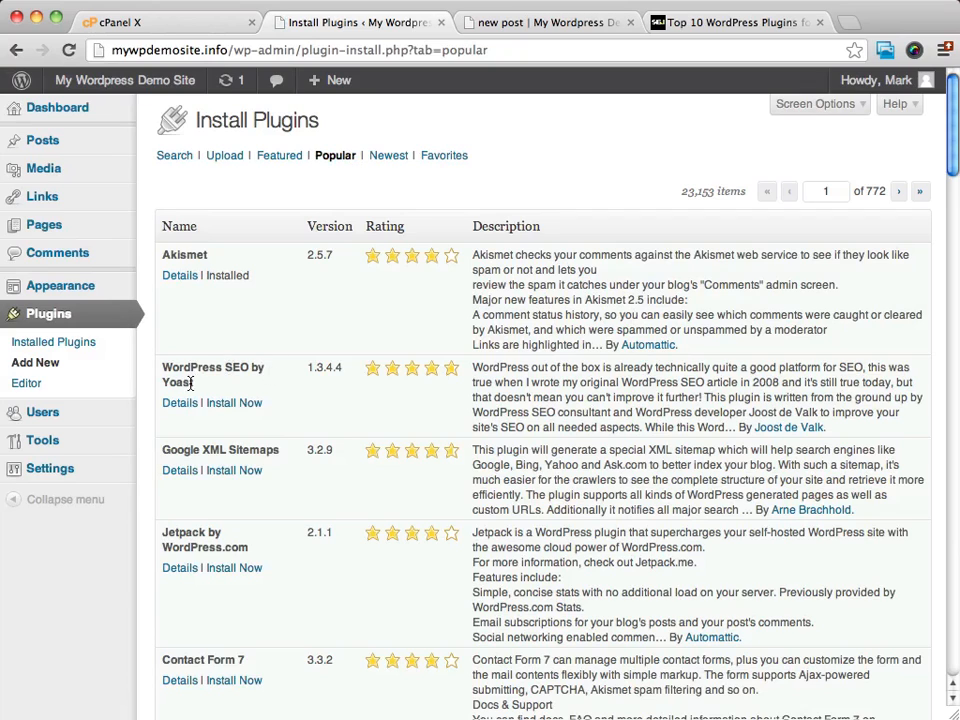
# Check the article's recommended SEO plugin, and install WordPress SEO by Yoast from the popular plugins list.
pyautogui.click(680, 20)
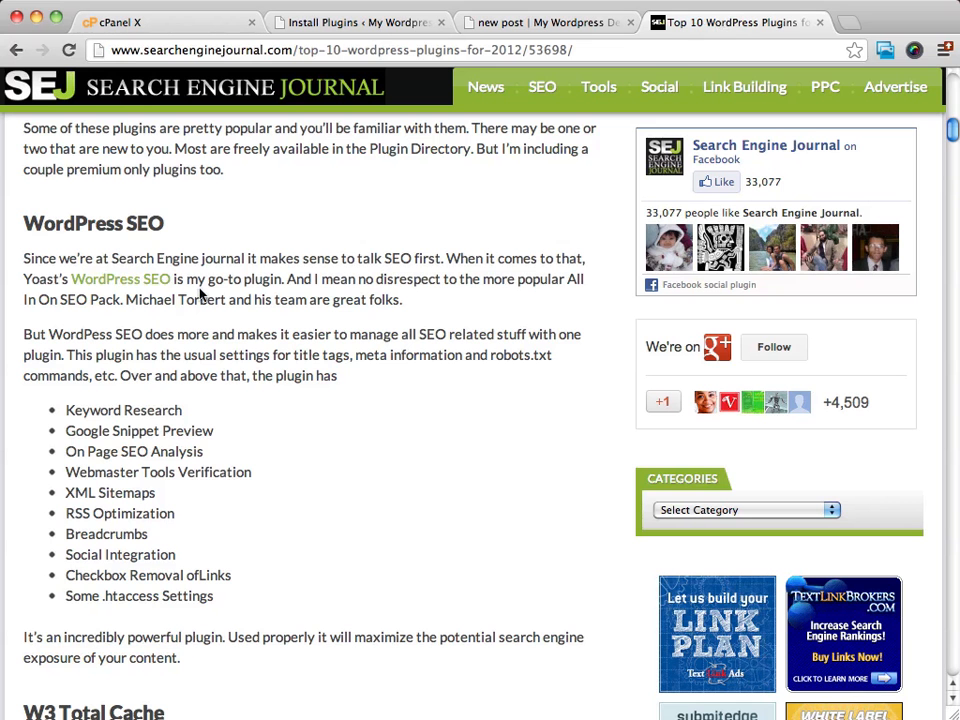
pyautogui.click(375, 24)
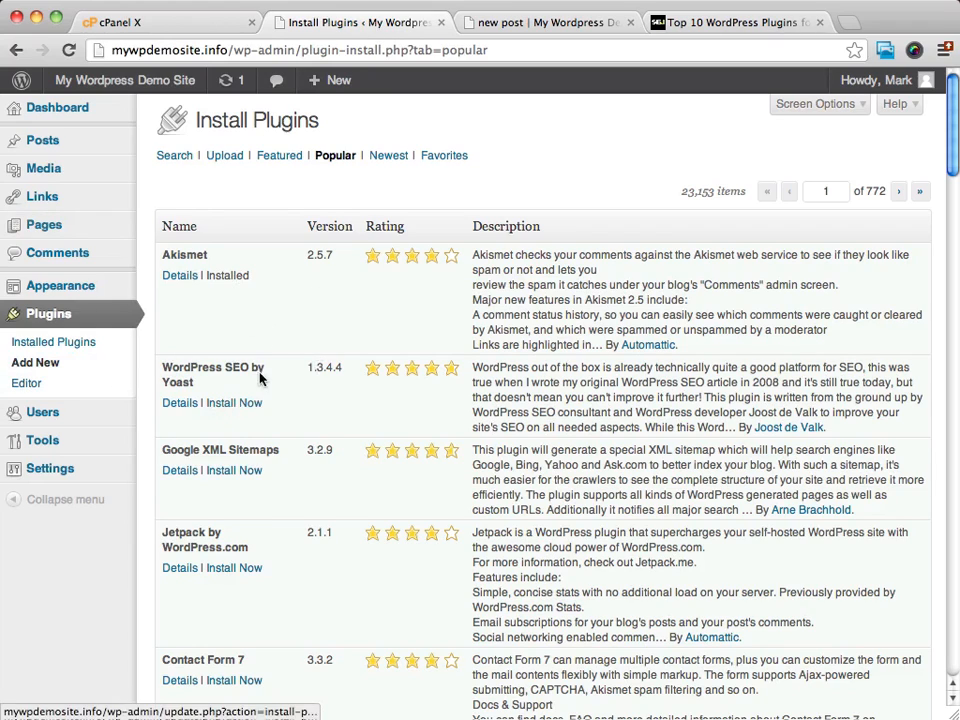
pyautogui.click(229, 403)
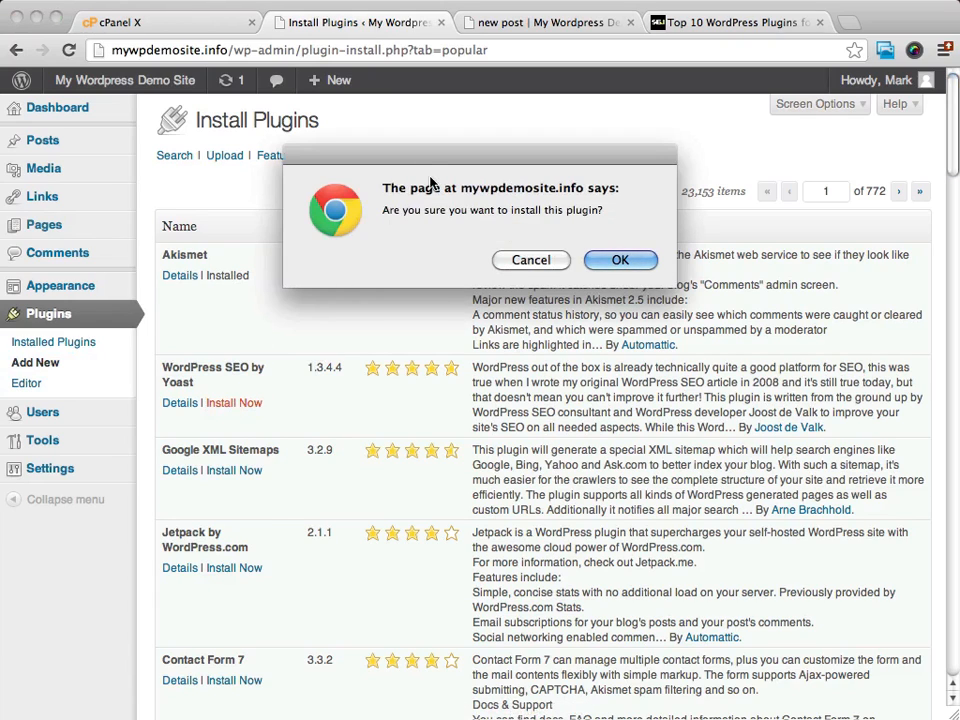
pyautogui.moveTo(384, 189); pyautogui.dragTo(636, 197)
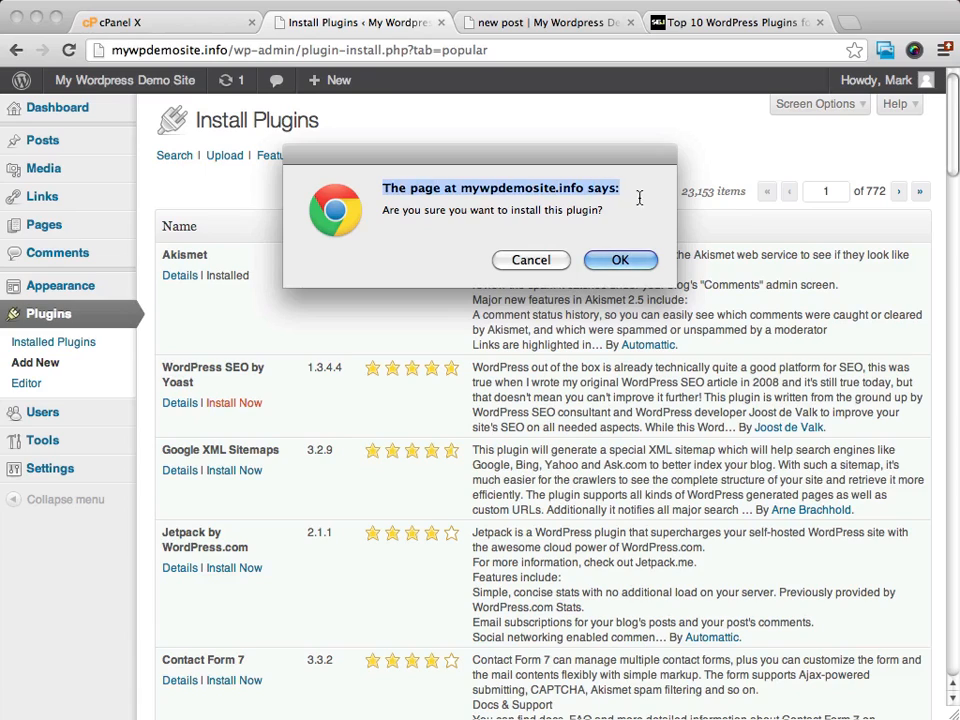
pyautogui.click(636, 265)
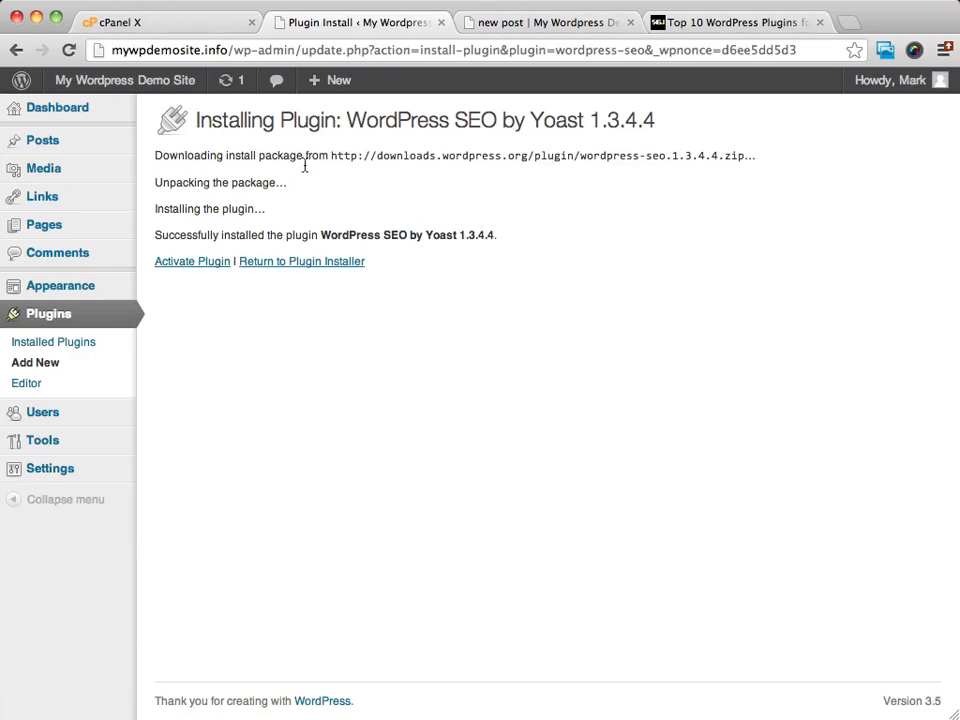
# Activate the WordPress SEO plugin and answer its request to gather anonymous usage stats.
pyautogui.click(187, 266)
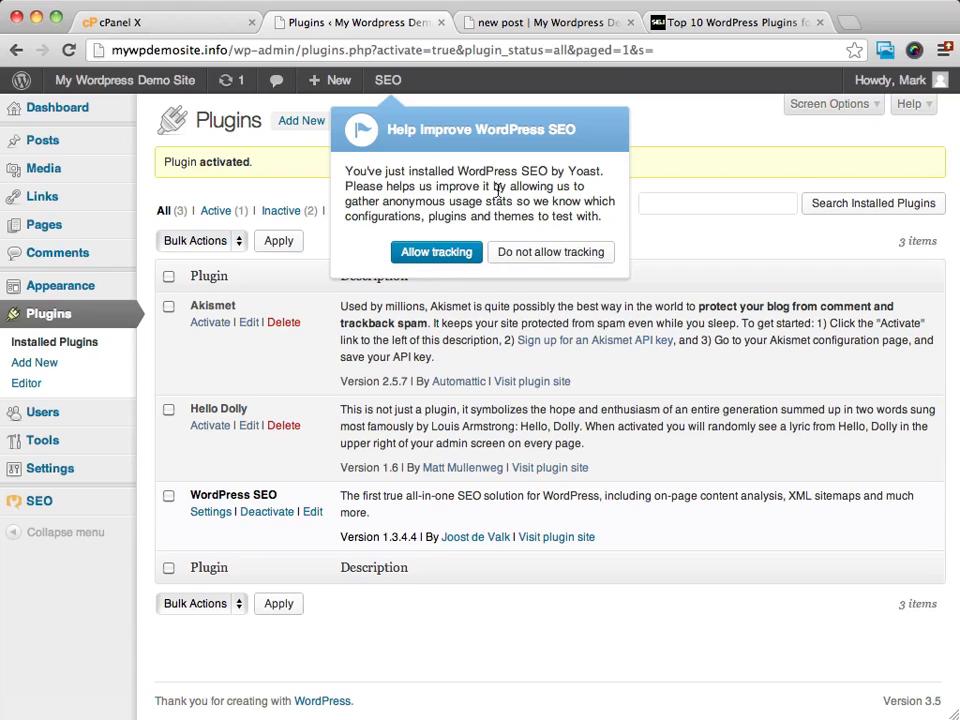
pyautogui.moveTo(388, 80)
pyautogui.moveTo(451, 141)
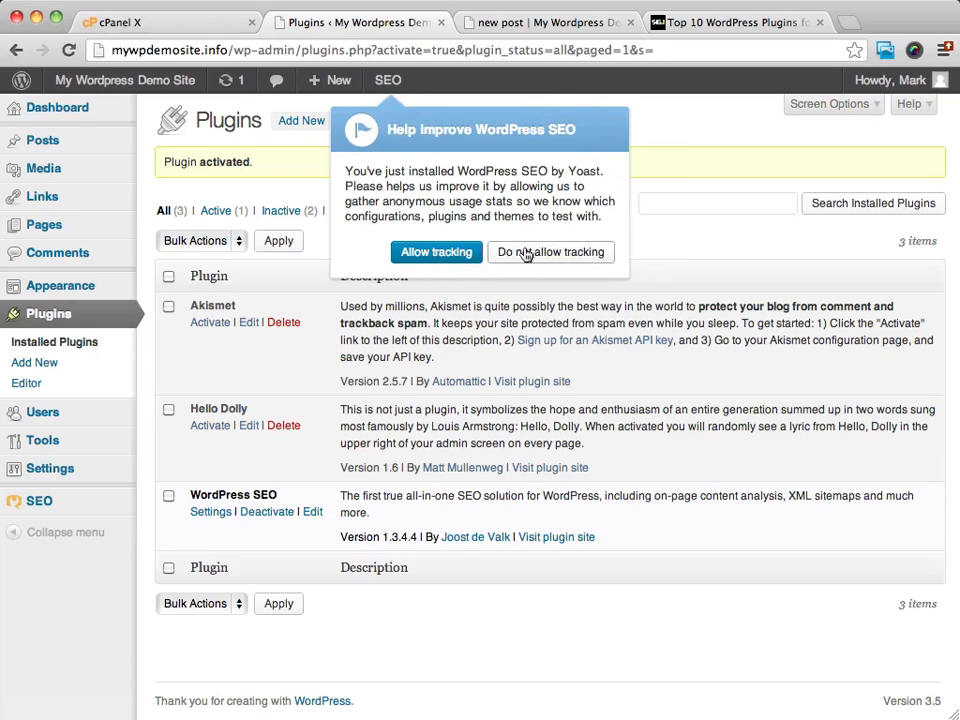
pyautogui.click(526, 253)
pyautogui.click(537, 253)
pyautogui.click(440, 252)
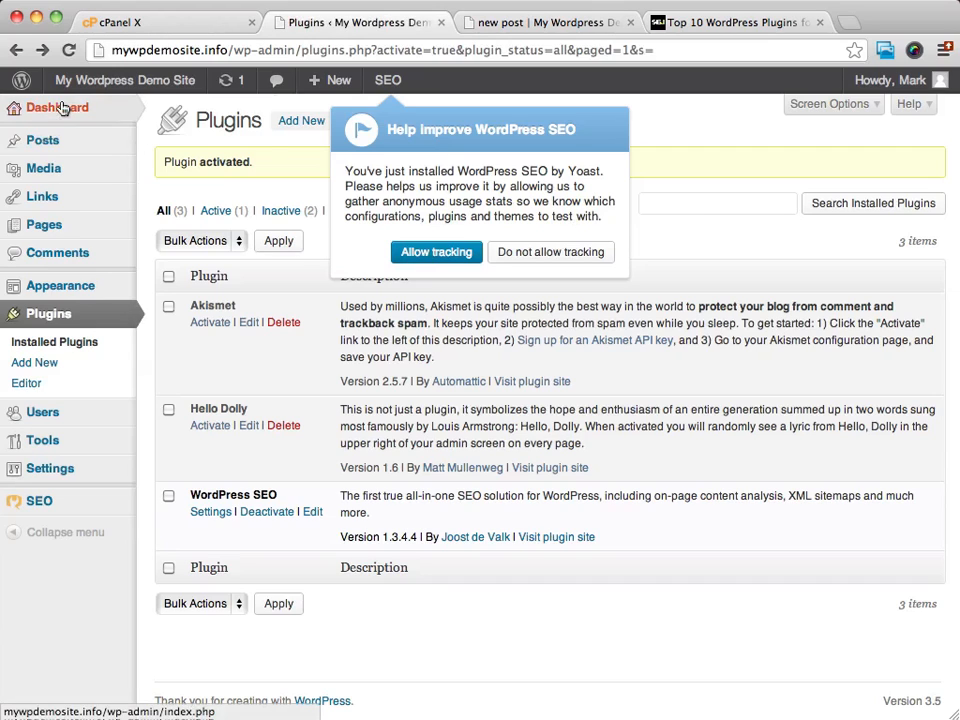
# Go back to the Dashboard and dismiss the WordPress SEO introduction tour.
pyautogui.click(62, 108)
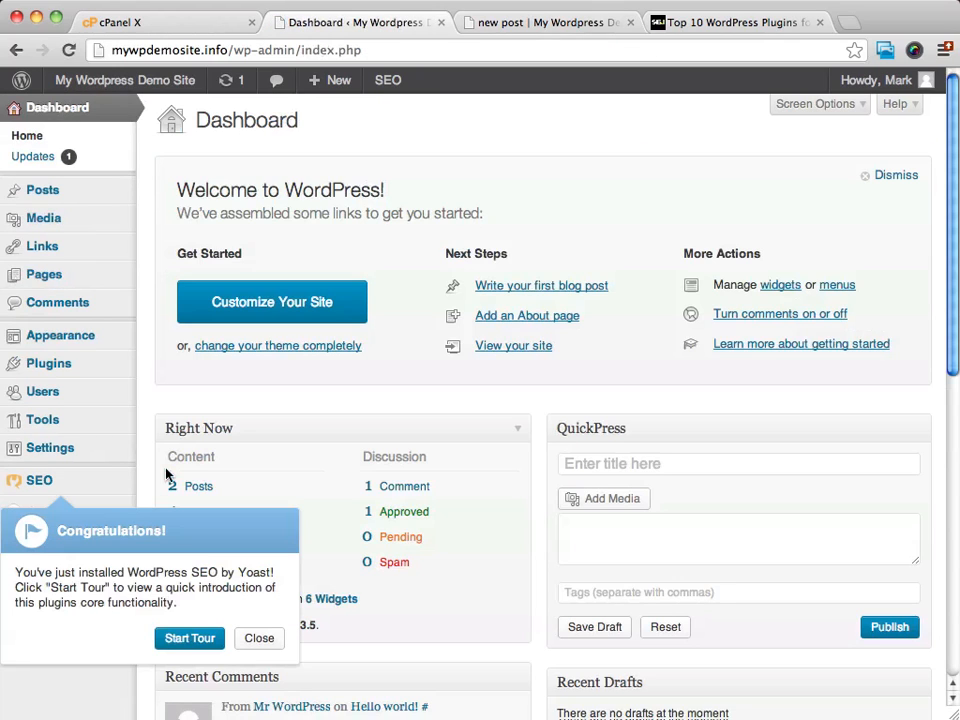
pyautogui.click(262, 639)
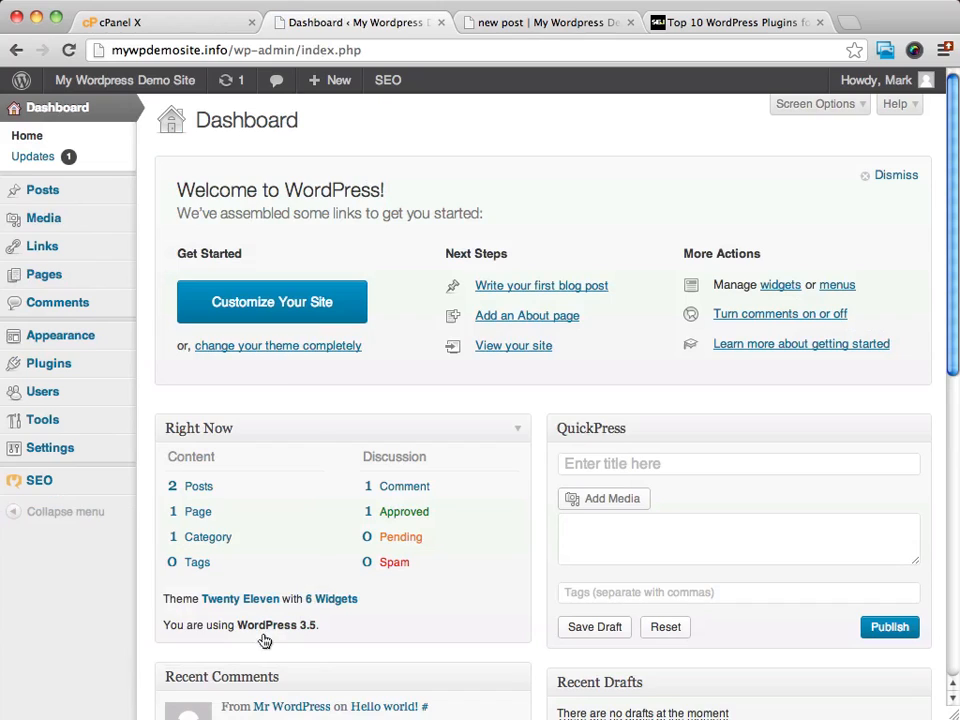
# Open the list of installed plugins and go on to the page for adding another new plugin.
pyautogui.moveTo(40, 484)
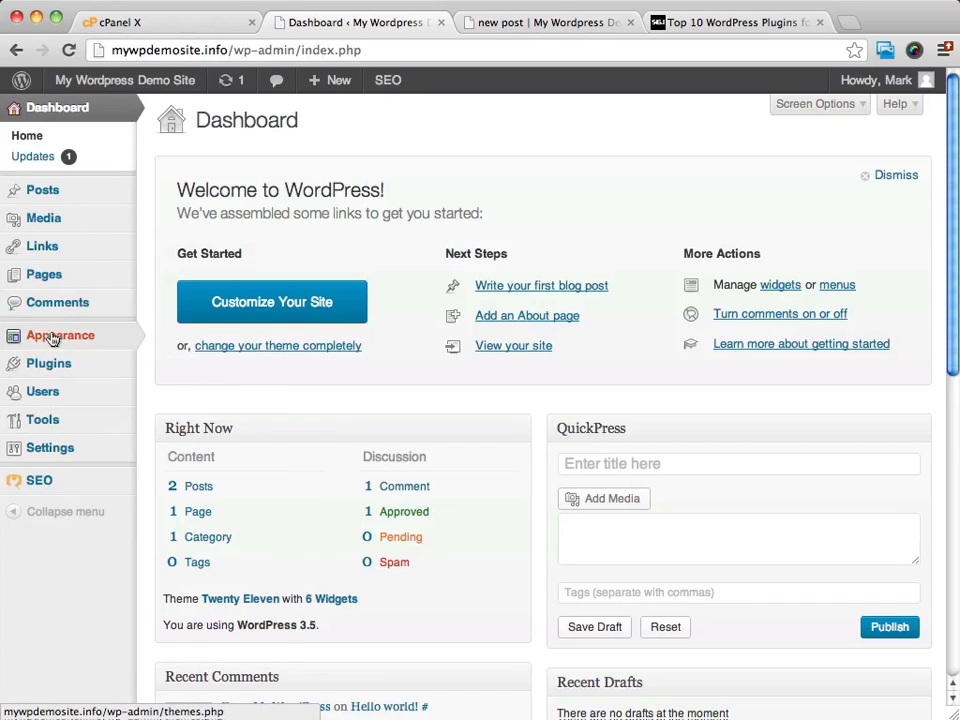
pyautogui.moveTo(52, 427)
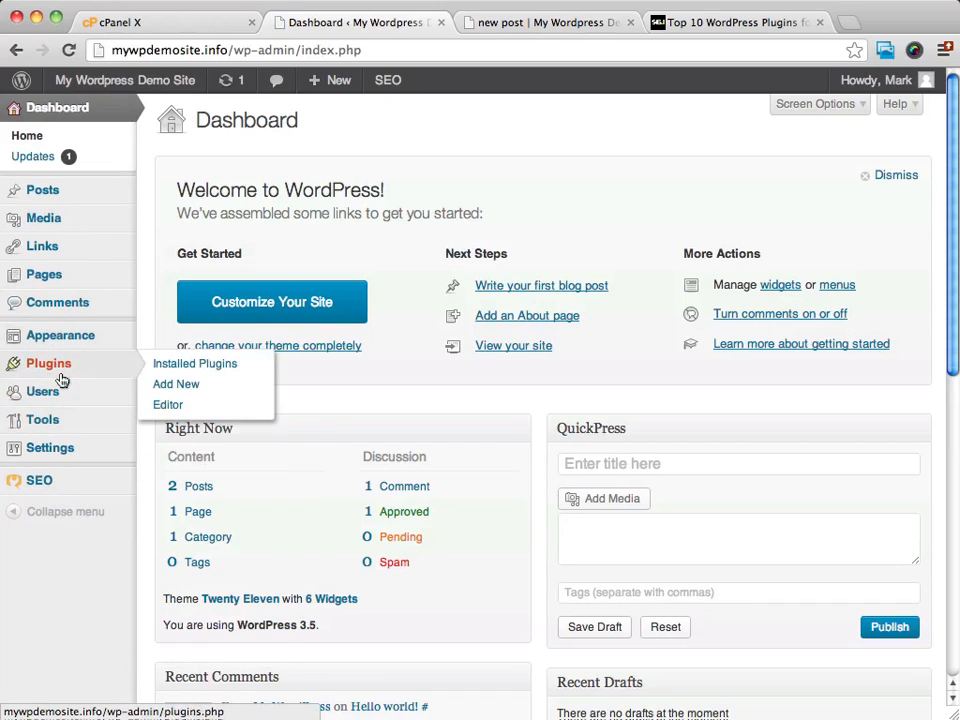
pyautogui.scroll(-1, 547, 180)
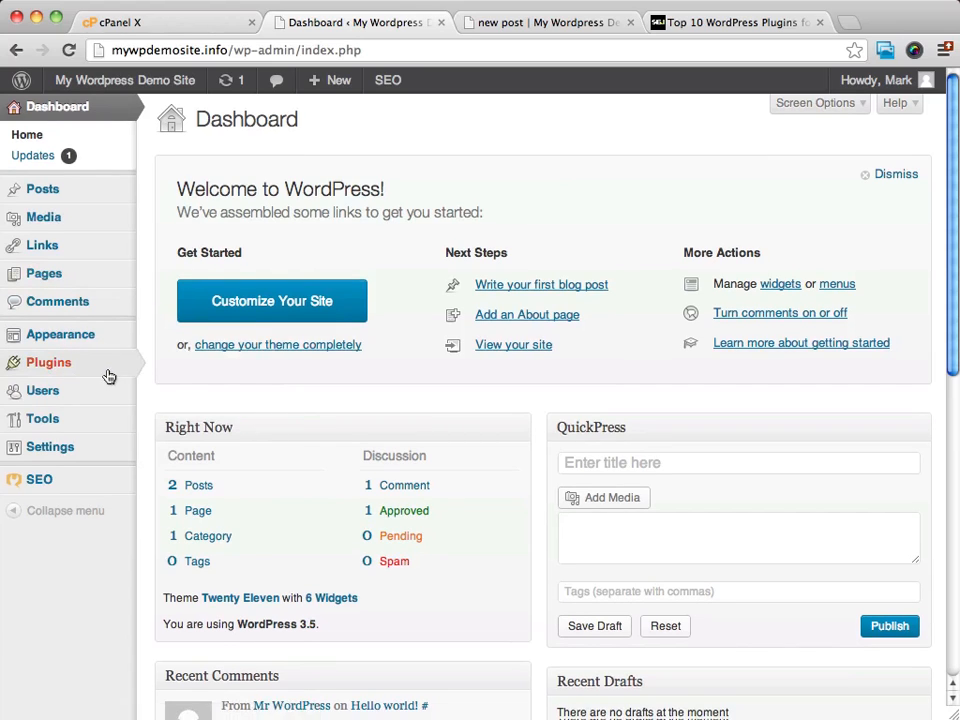
pyautogui.click(53, 366)
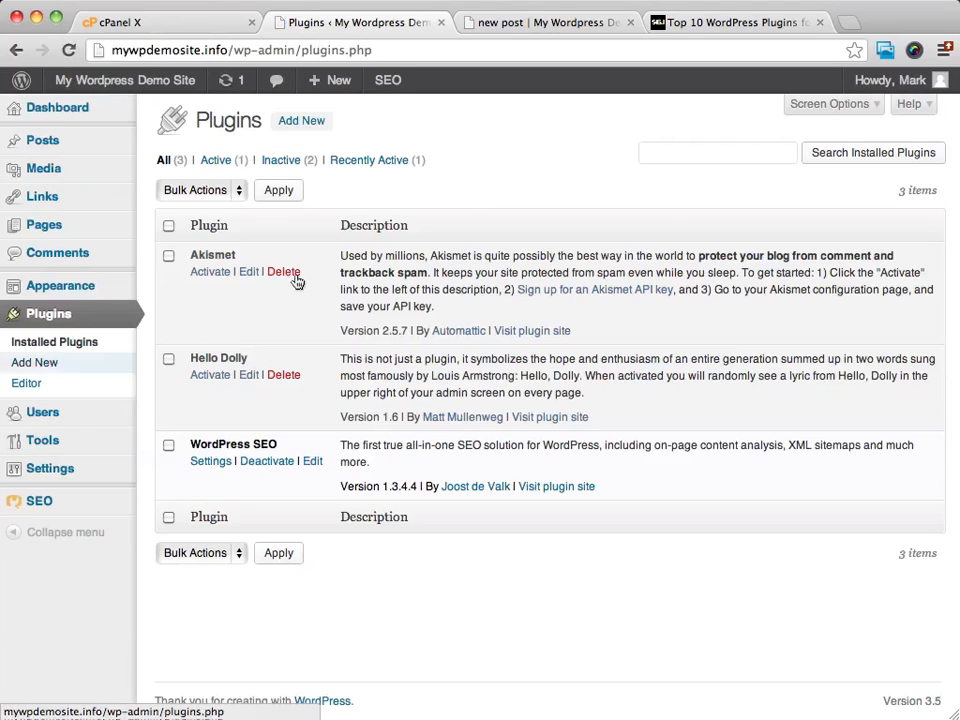
pyautogui.click(312, 121)
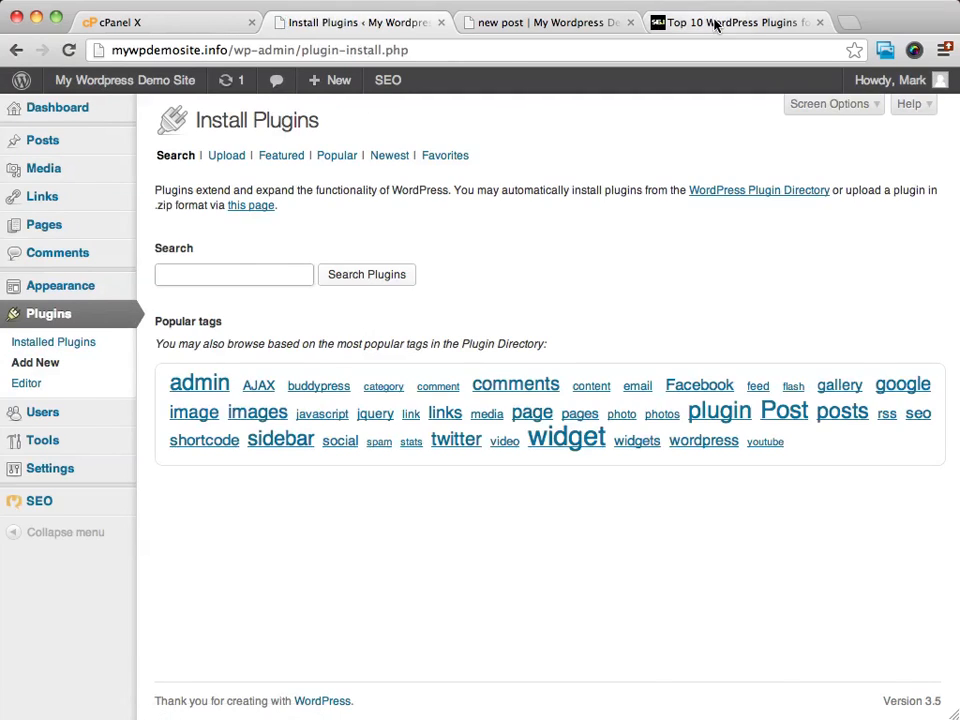
# Copy the plugin name W3 Total Cache from its heading in the top 10 plugins article.
pyautogui.click(714, 21)
pyautogui.scroll(-3, 338, 390)
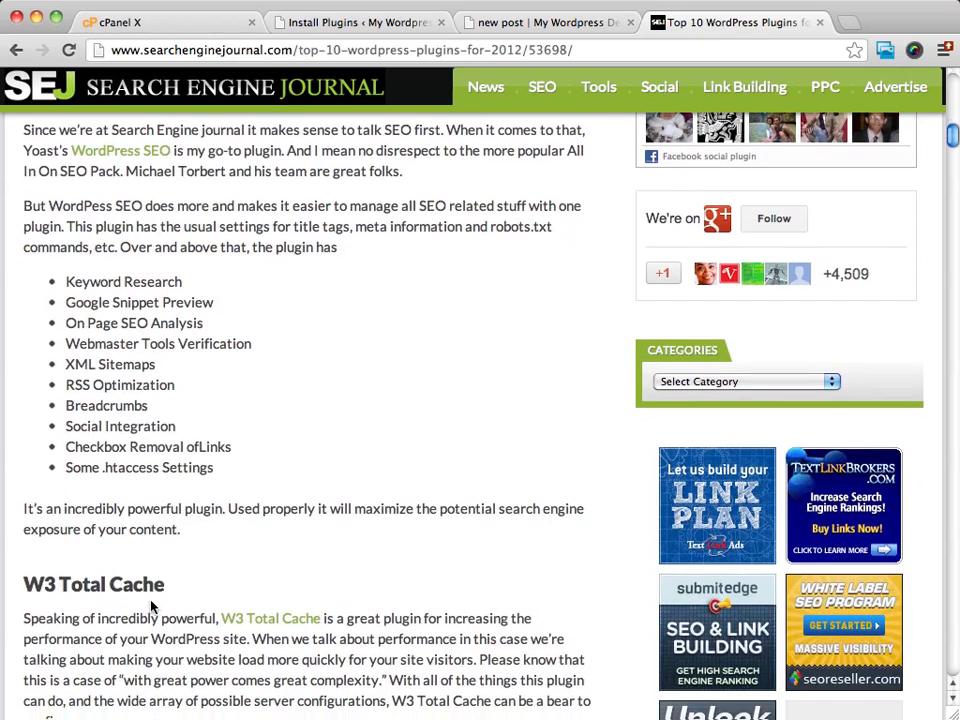
pyautogui.moveTo(148, 588); pyautogui.dragTo(21, 585)
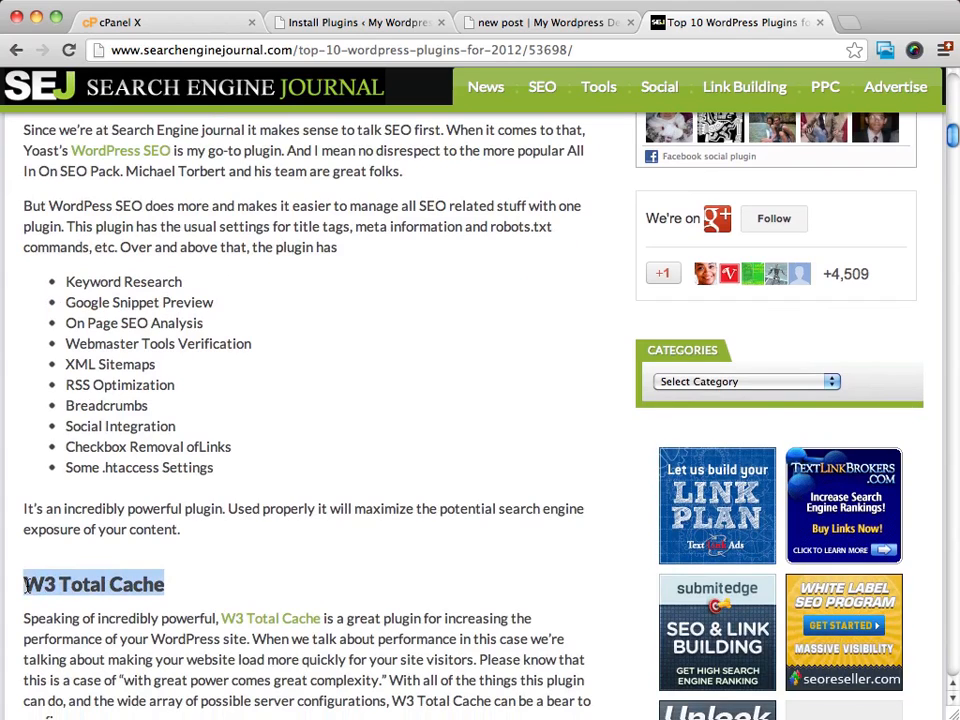
pyautogui.rightClick(105, 585)
pyautogui.click(112, 579)
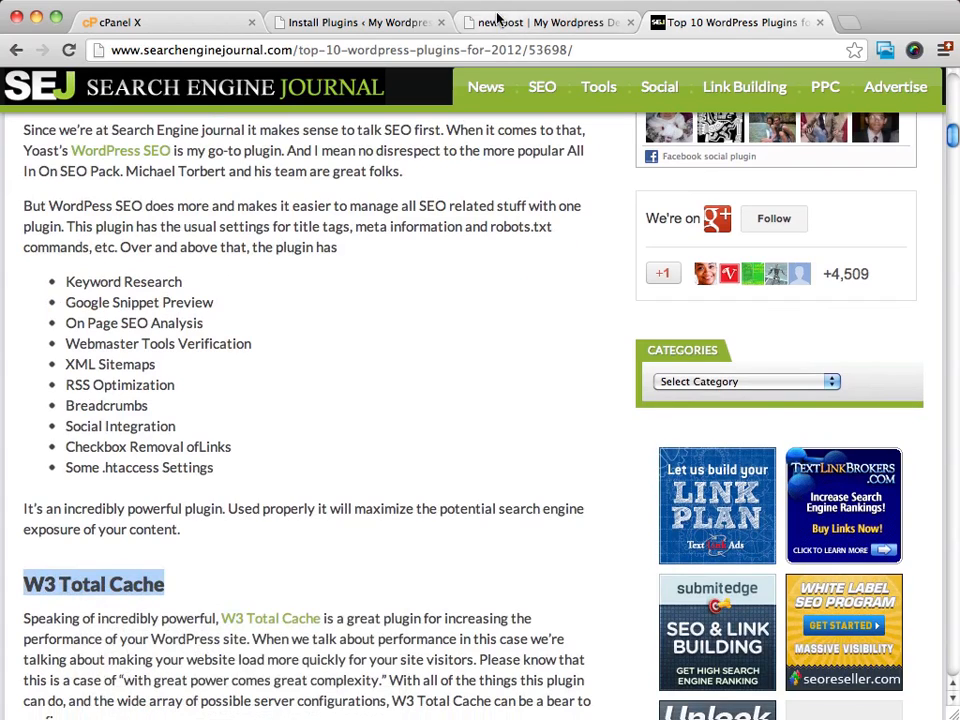
# Search the WordPress plugin installer for the copied name W3 Total Cache.
pyautogui.click(336, 22)
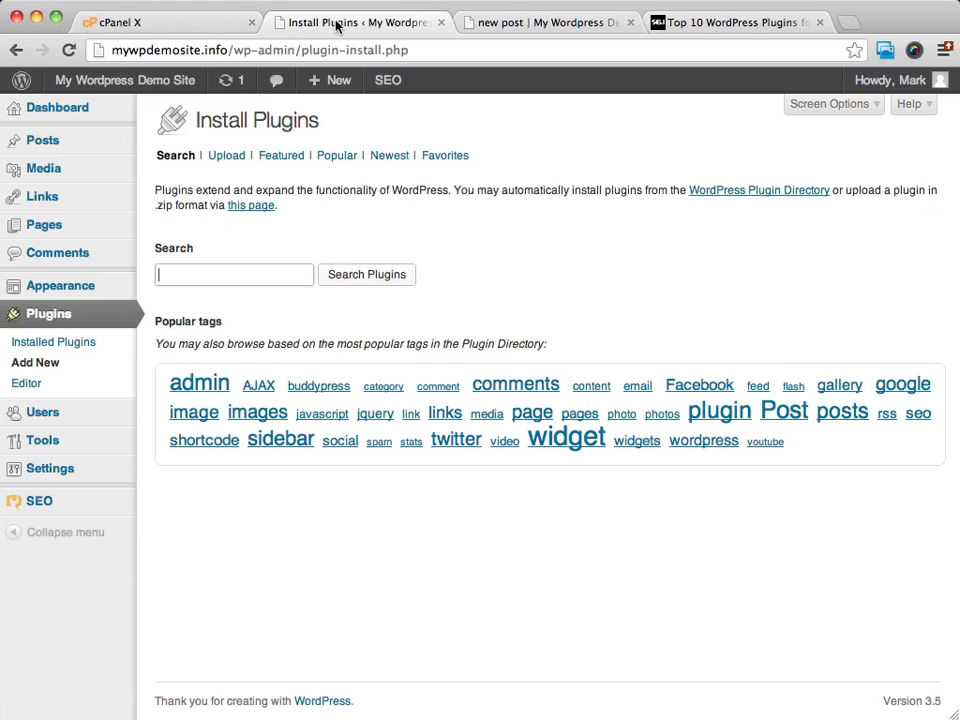
pyautogui.rightClick(214, 273)
pyautogui.click(252, 366)
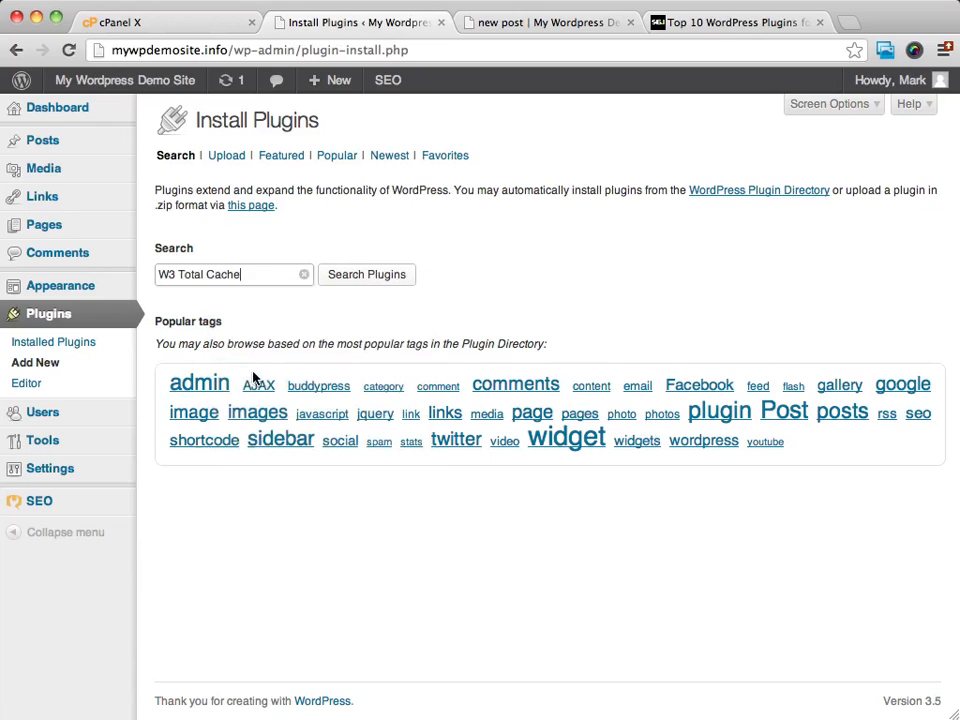
pyautogui.click(361, 275)
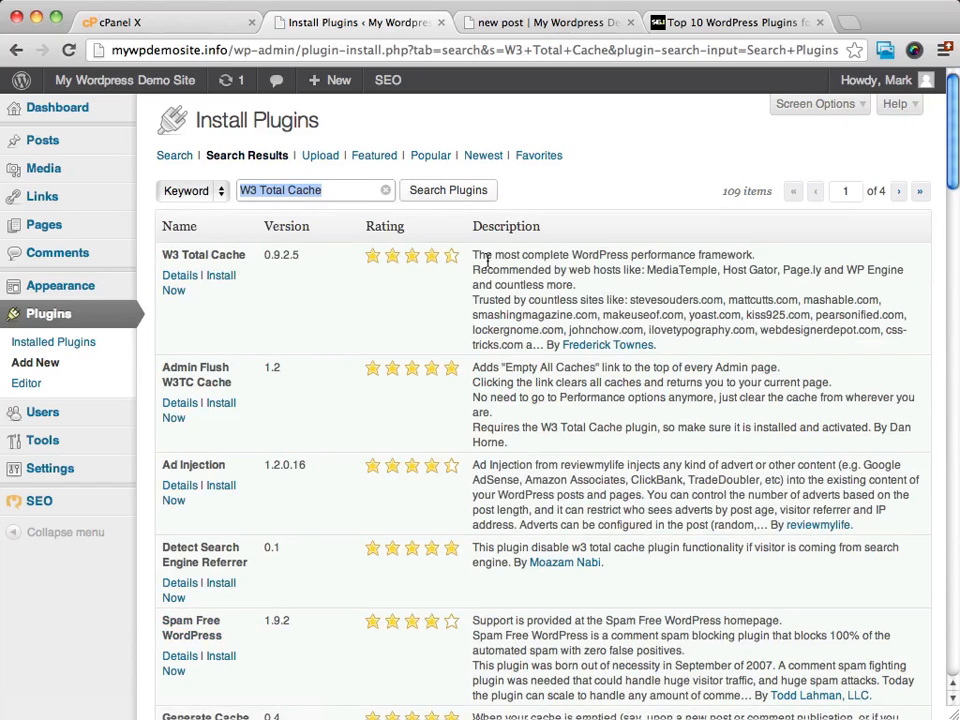
# Install the W3 Total Cache plugin from the search results and activate it.
pyautogui.click(224, 276)
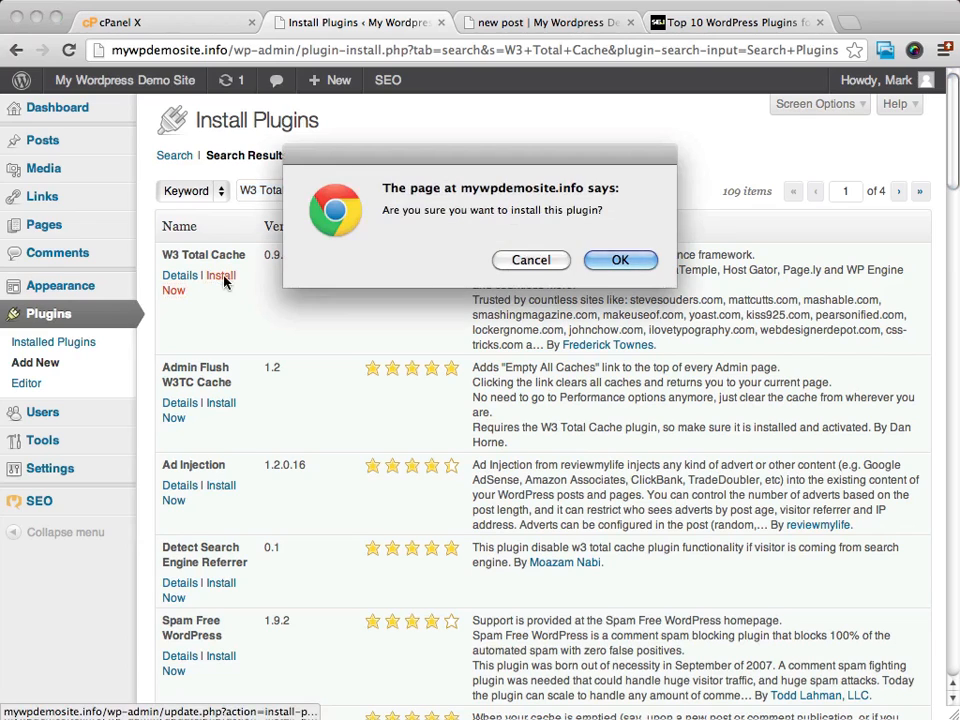
pyautogui.click(618, 260)
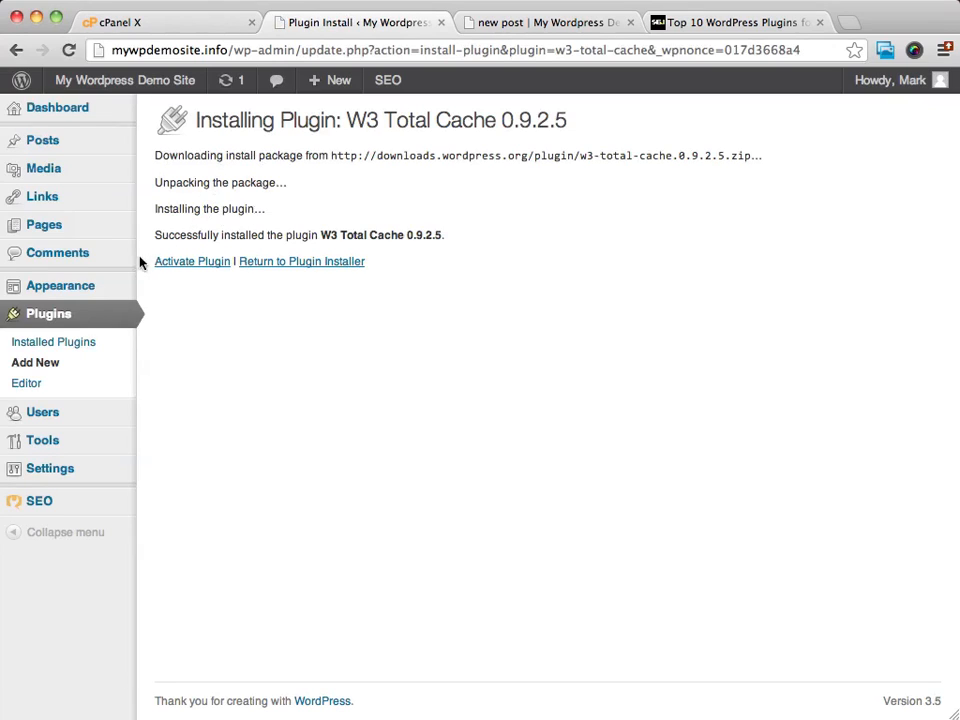
pyautogui.click(194, 262)
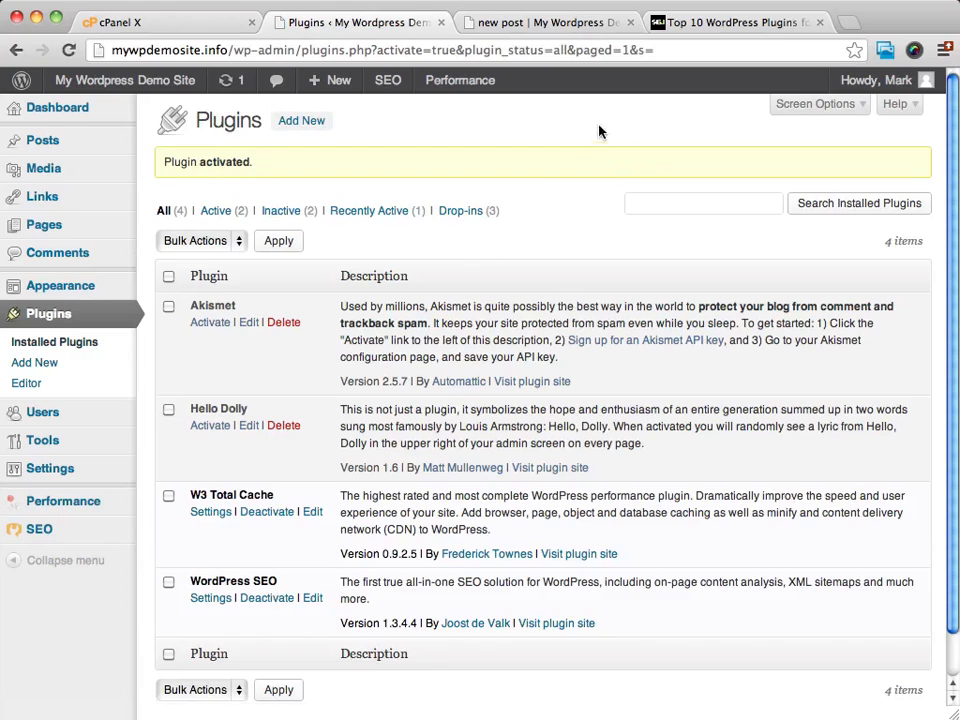
# Return to the Dashboard and open the General Settings page of W3 Total Cache's Performance section.
pyautogui.scroll(-1, 502, 249)
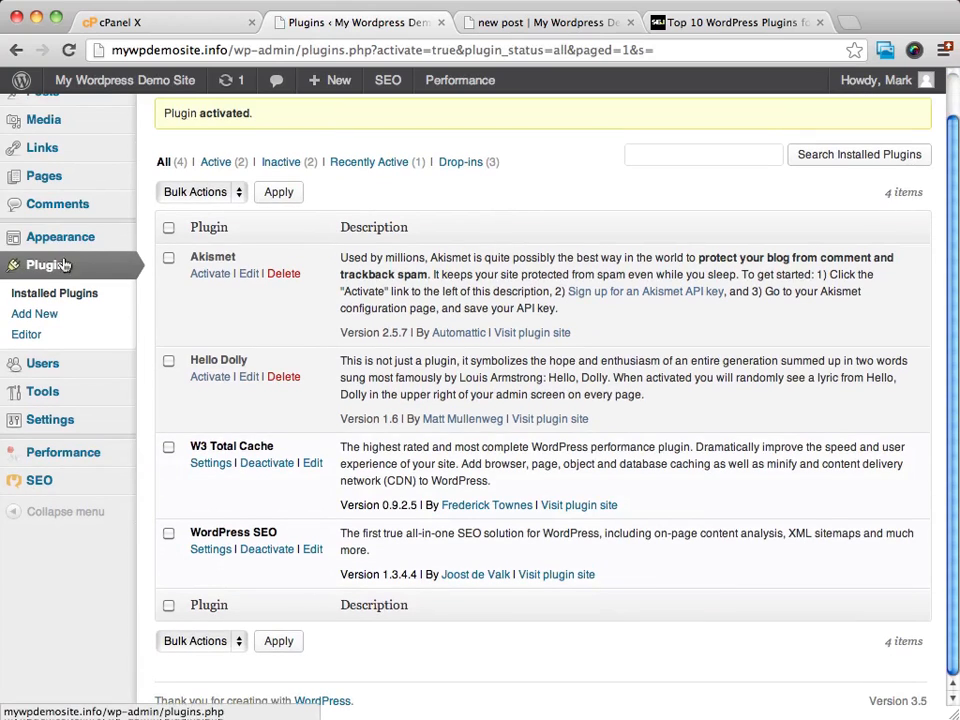
pyautogui.scroll(1, 452, 273)
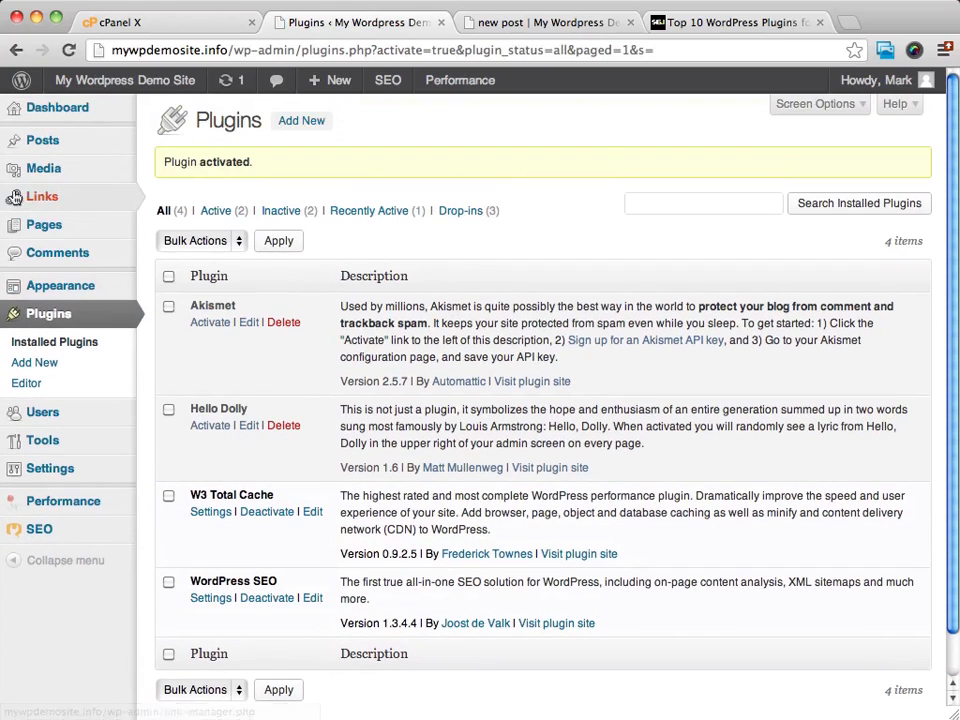
pyautogui.click(59, 108)
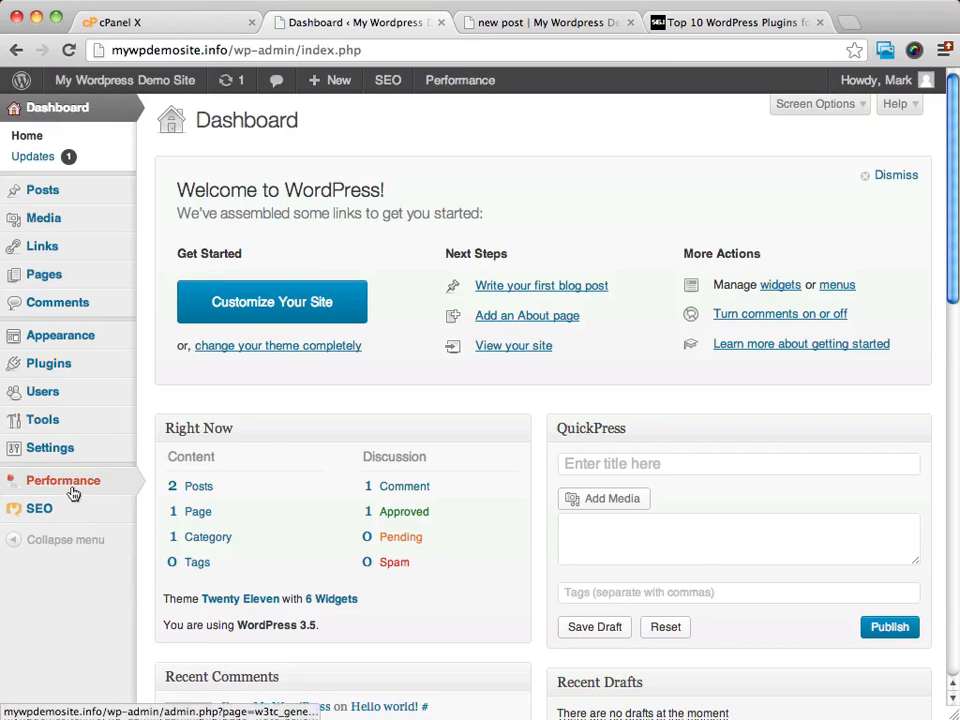
pyautogui.moveTo(55, 488)
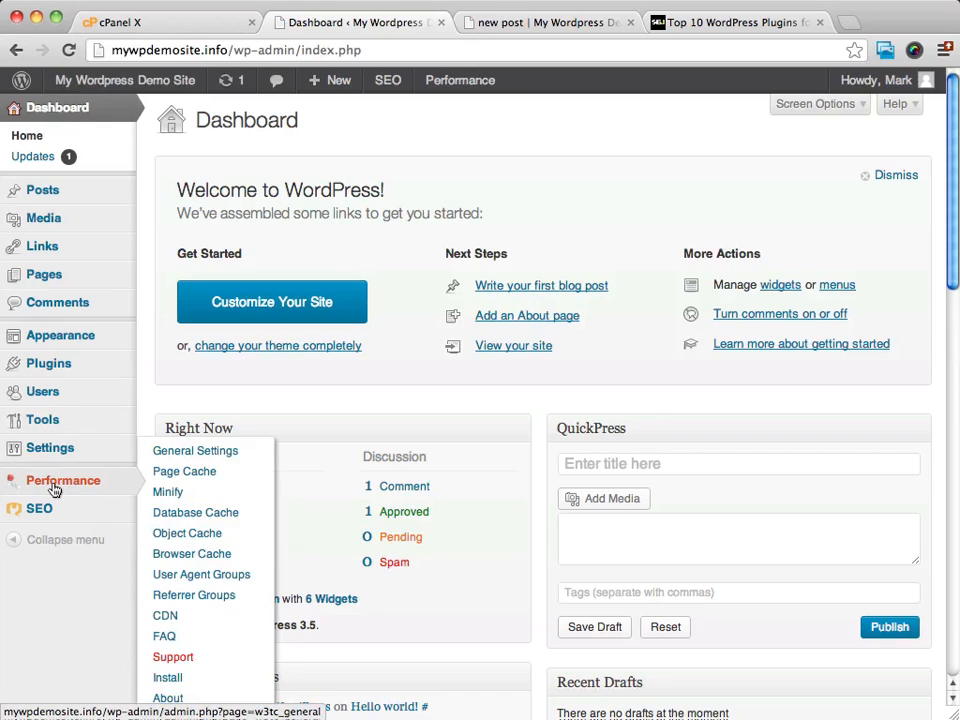
pyautogui.click(215, 452)
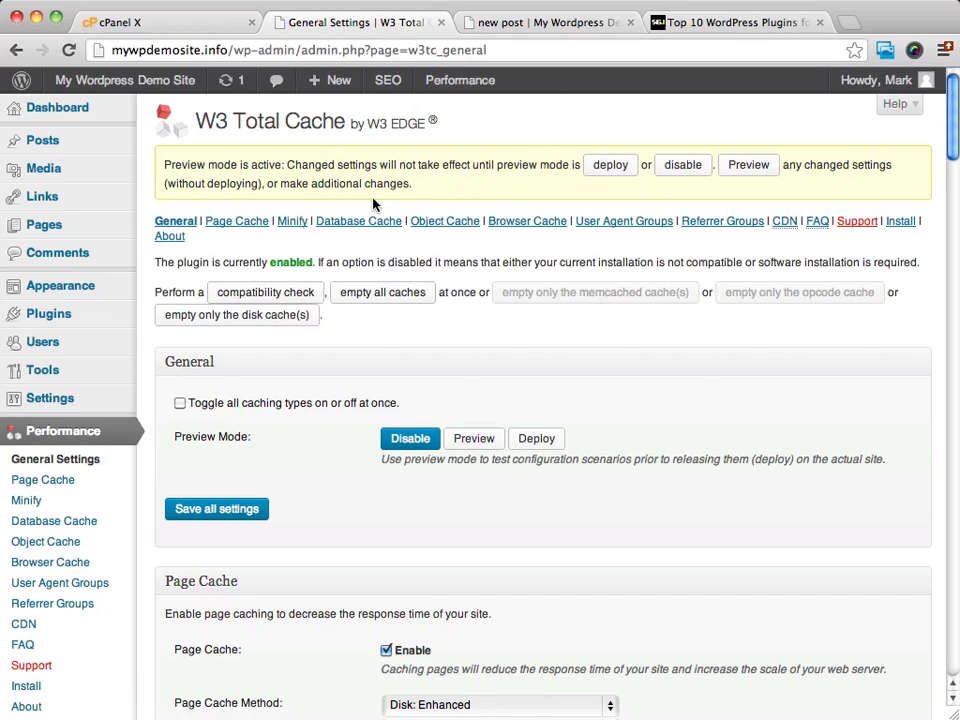
# Look over W3 Total Cache's general settings and the settings pages available under Performance.
pyautogui.scroll(-1, 464, 284)
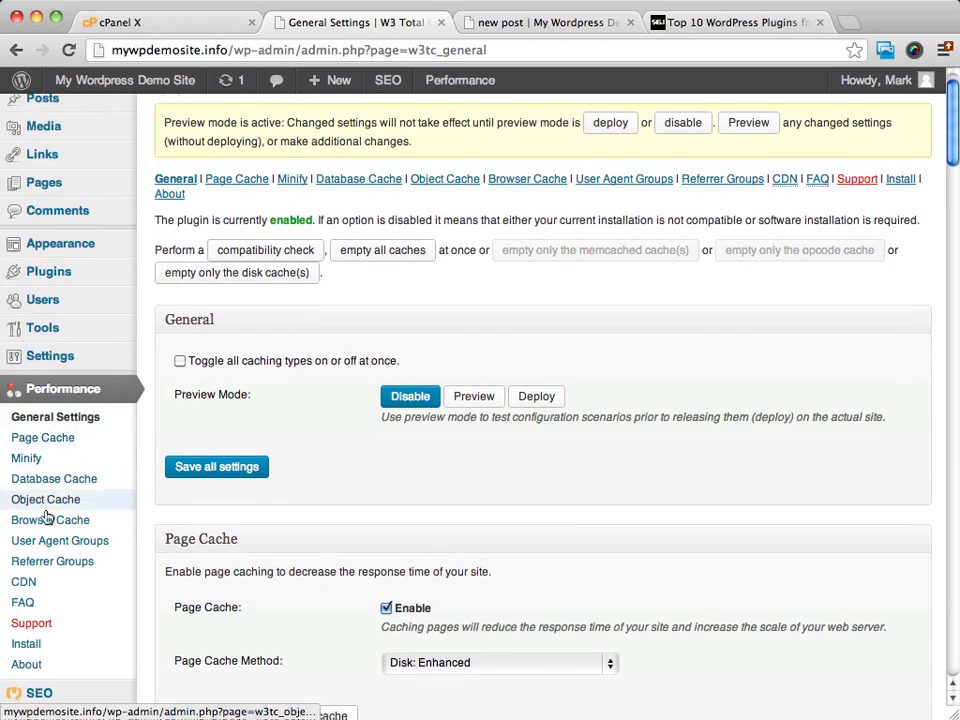
pyautogui.click(52, 390)
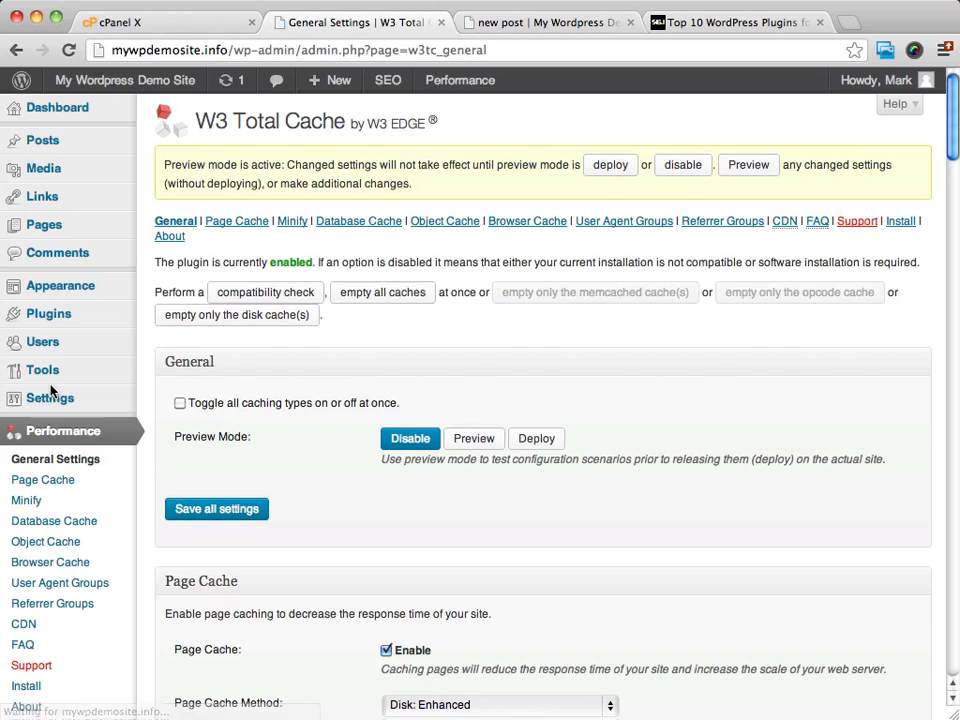
pyautogui.scroll(-5, 90, 340)
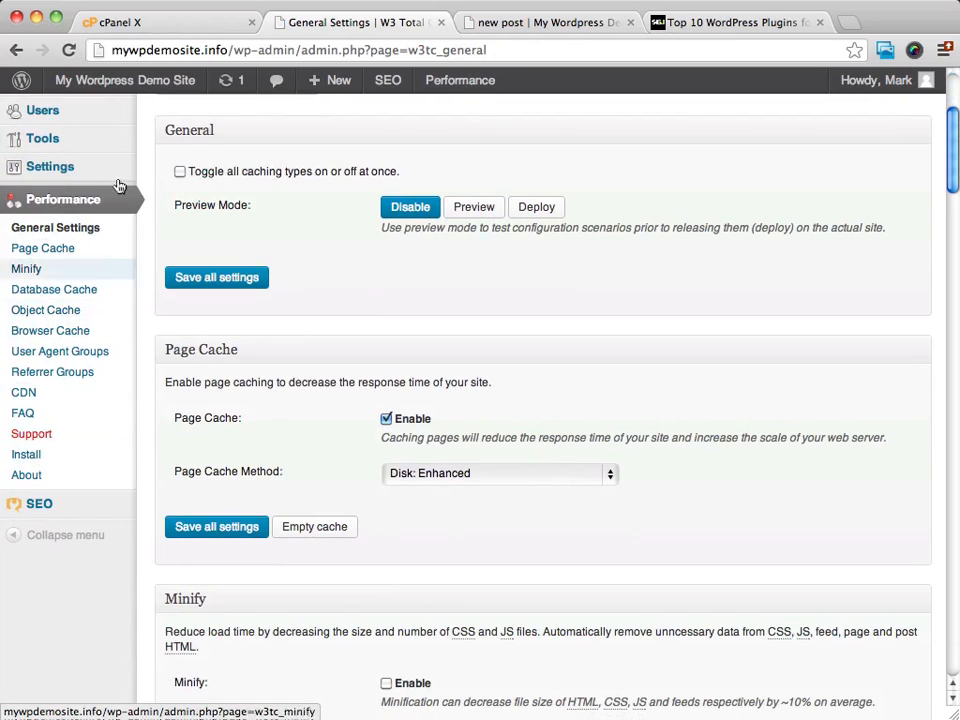
pyautogui.click(12, 205)
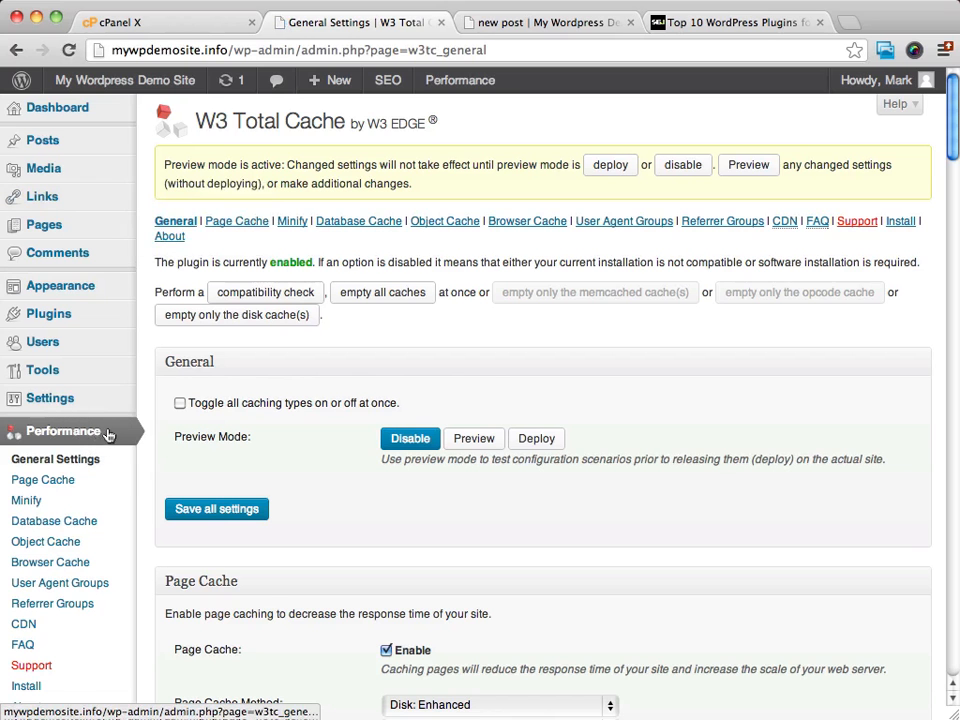
pyautogui.click(98, 428)
pyautogui.scroll(-6, 103, 332)
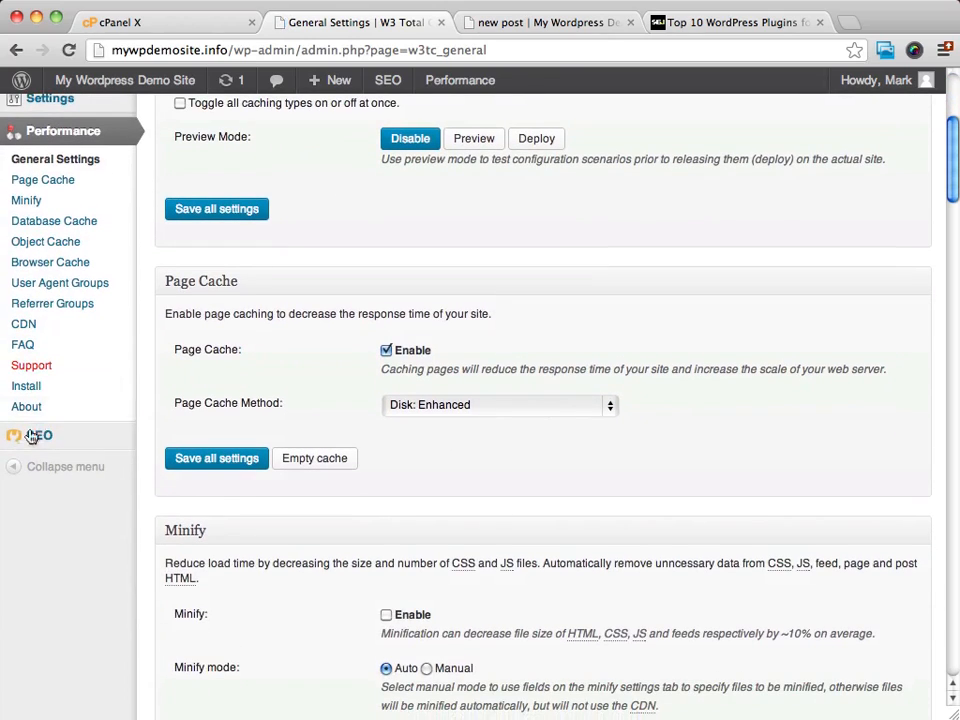
# Open the WordPress SEO general settings and review the tour, tracking, security and webmaster tools options.
pyautogui.click(43, 442)
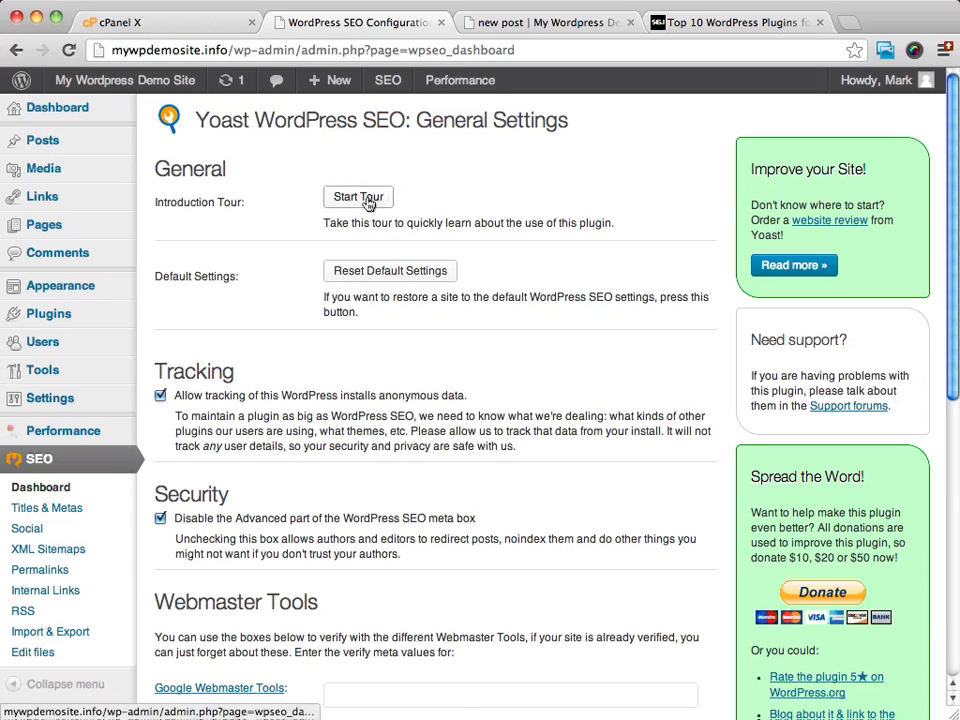
pyautogui.scroll(-5, 524, 224)
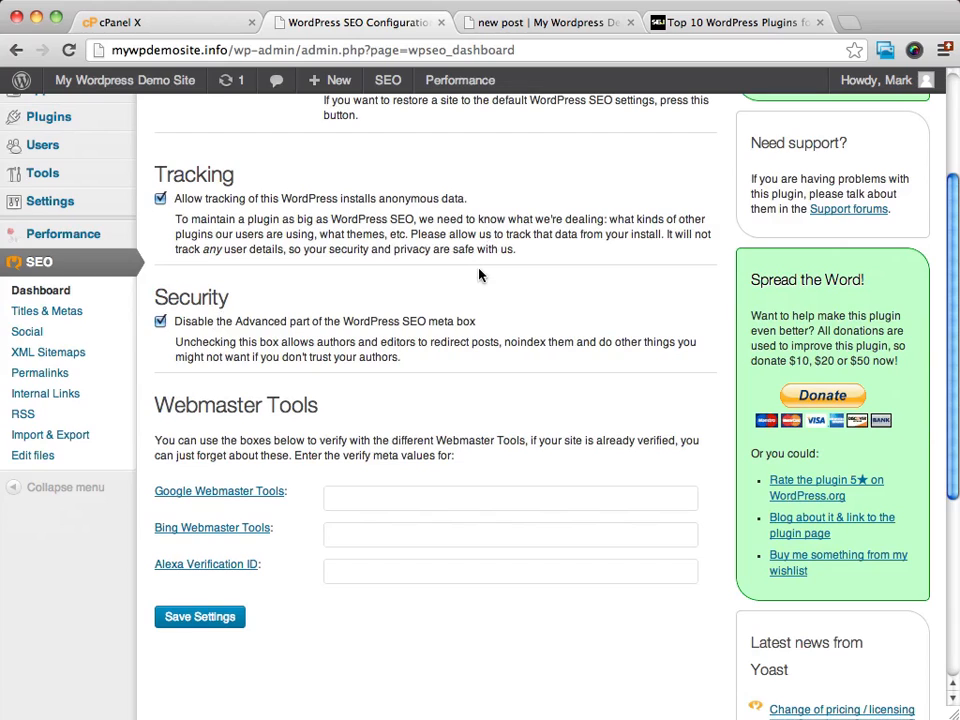
pyautogui.scroll(5, 480, 274)
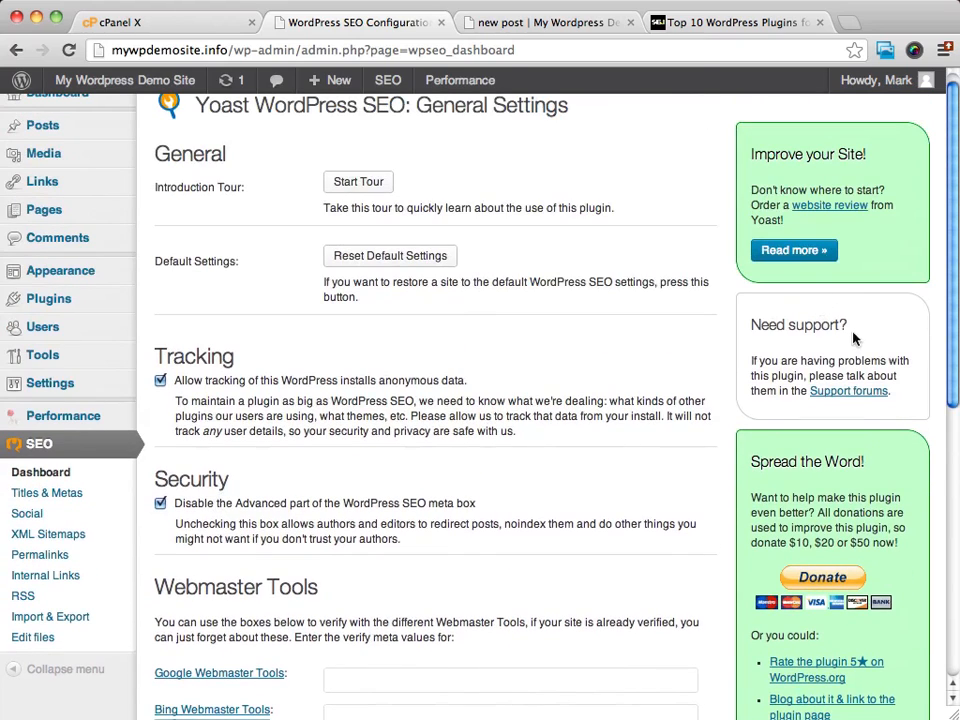
pyautogui.scroll(1, 548, 356)
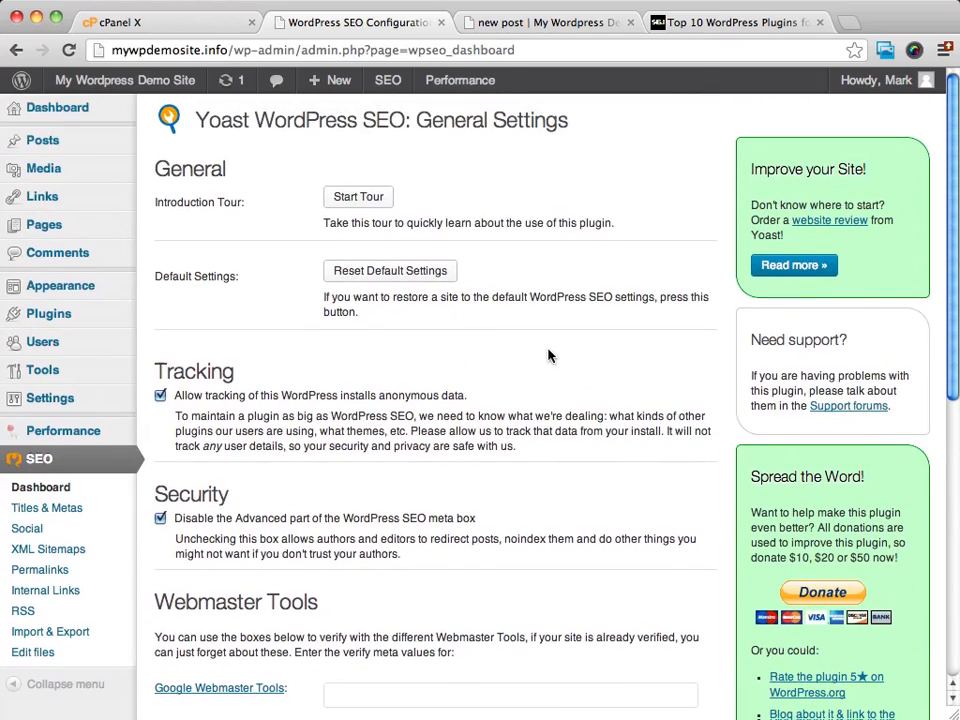